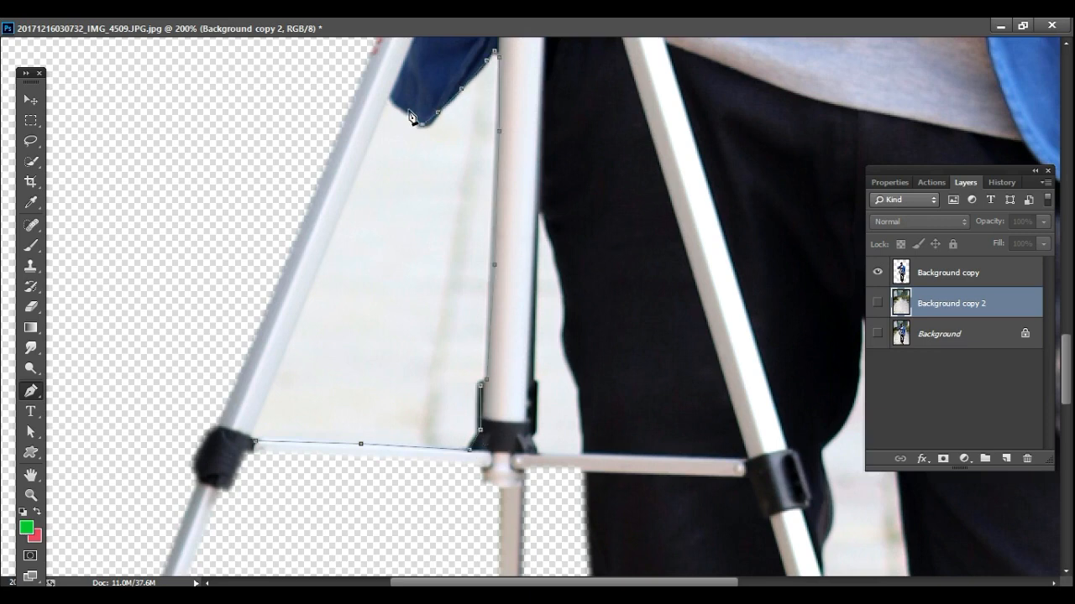
Finish the Pen path around the gap between the tripod's left leg and centre column, and convert it to a selection.
drag(411, 115, 472, 284)
click(412, 373)
drag(355, 508, 382, 266)
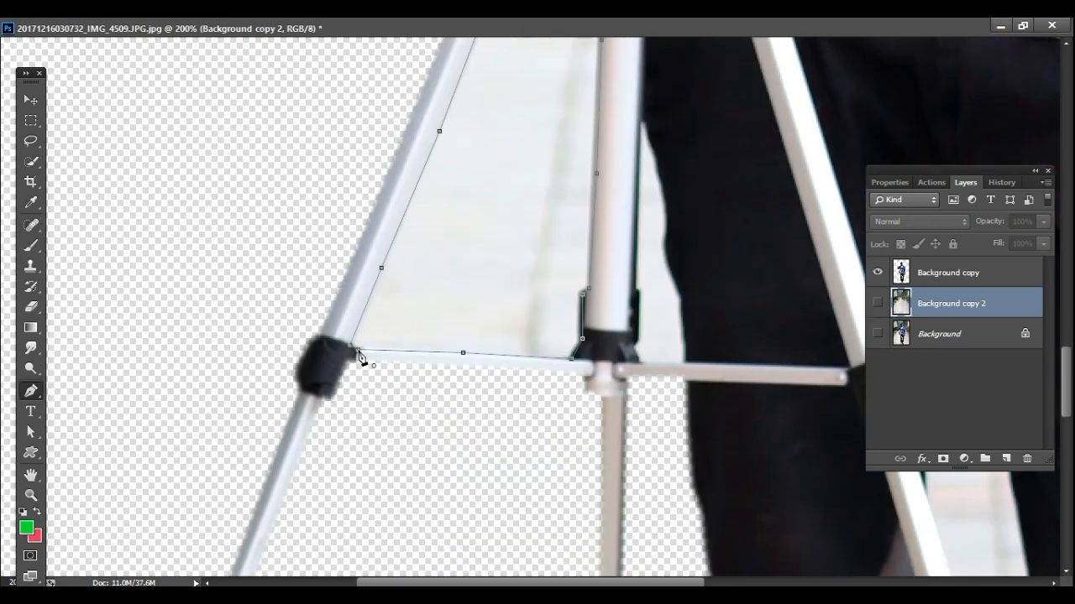
click(359, 357)
key(ctrl+Return)
Erase the leftover pavement inside the selection on the Background copy layer.
key(e)
click(892, 281)
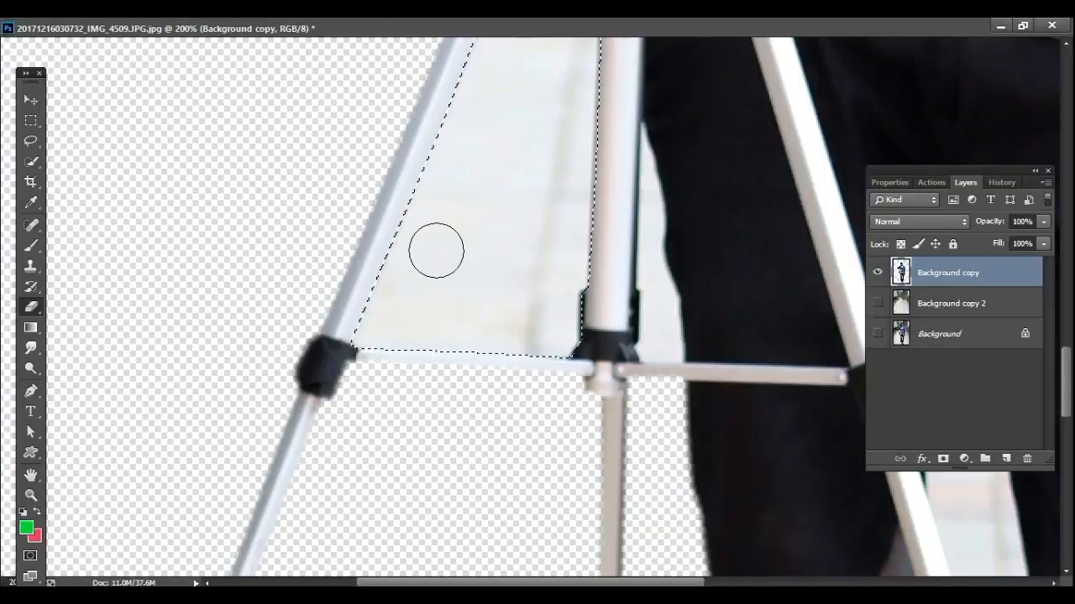
mouse_move(436, 250)
mouse_down()
mouse_move(476, 270)
mouse_move(573, 131)
mouse_move(460, 299)
mouse_move(585, 303)
mouse_up()
drag(539, 263, 491, 405)
mouse_move(537, 126)
mouse_down()
mouse_move(520, 159)
mouse_move(436, 208)
mouse_up()
Trace a closed Pen path around the narrow gap between the tripod's centre column and the trousers, above the horizontal brace.
drag(610, 450, 484, 249)
key(p)
click(465, 304)
click(510, 302)
click(511, 274)
click(509, 248)
click(509, 238)
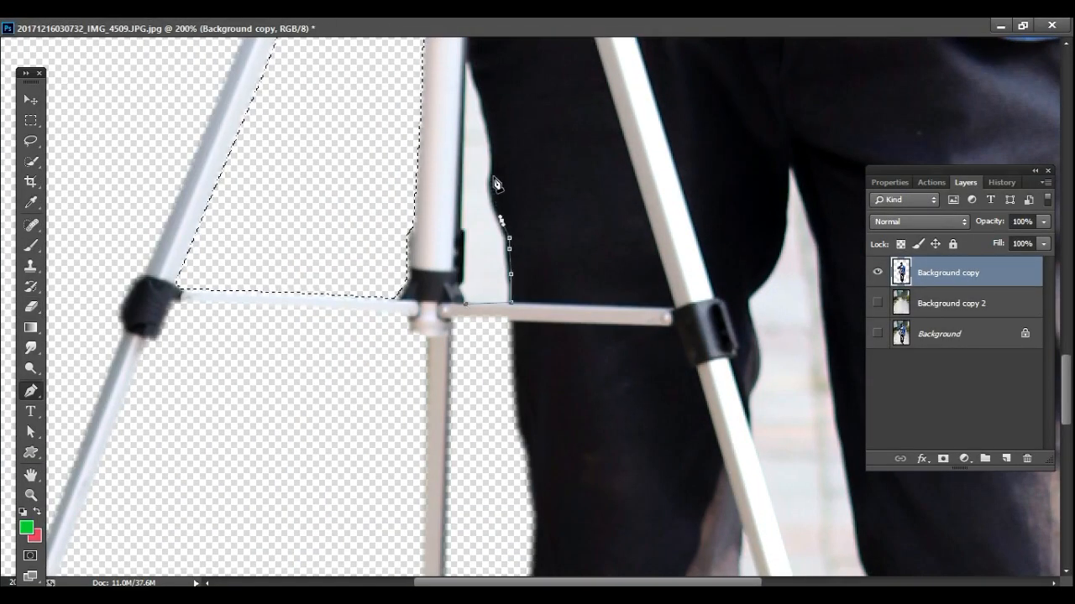
click(494, 176)
click(497, 151)
click(491, 120)
click(484, 100)
click(475, 79)
click(470, 59)
click(464, 61)
click(460, 181)
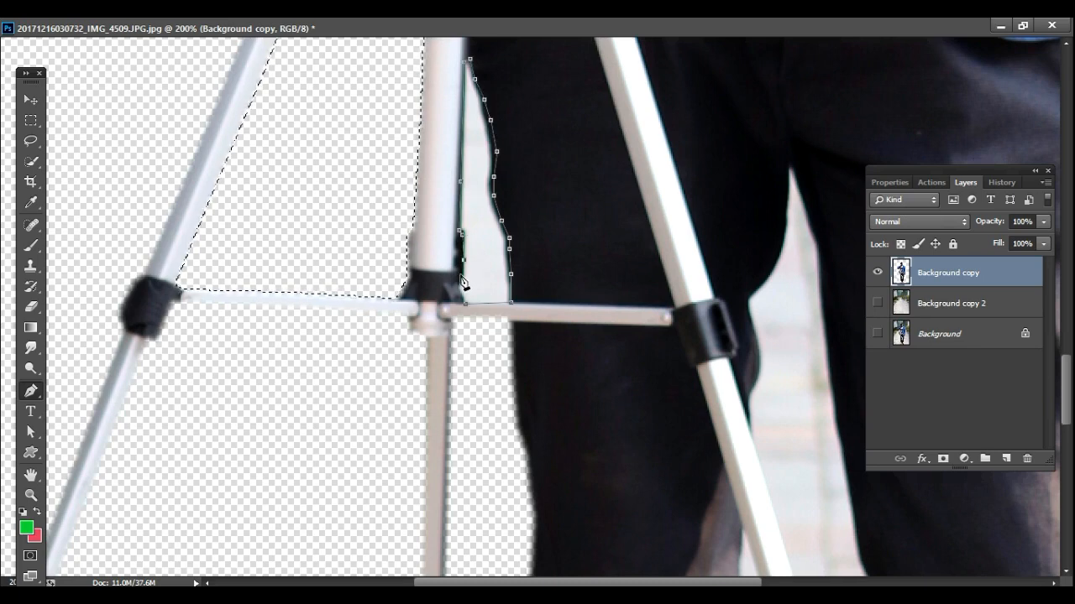
click(466, 304)
Make a selection from the path beside the centre column and erase the background inside it.
right_click(487, 210)
click(532, 280)
key(Return)
key(e)
drag(496, 277, 473, 84)
Trace a Pen path up the inner edge of the trouser leg to the right of the tripod leg, reaching the crotch.
mouse_move(714, 562)
mouse_down()
mouse_move(530, 302)
mouse_move(358, 223)
mouse_up()
key(p)
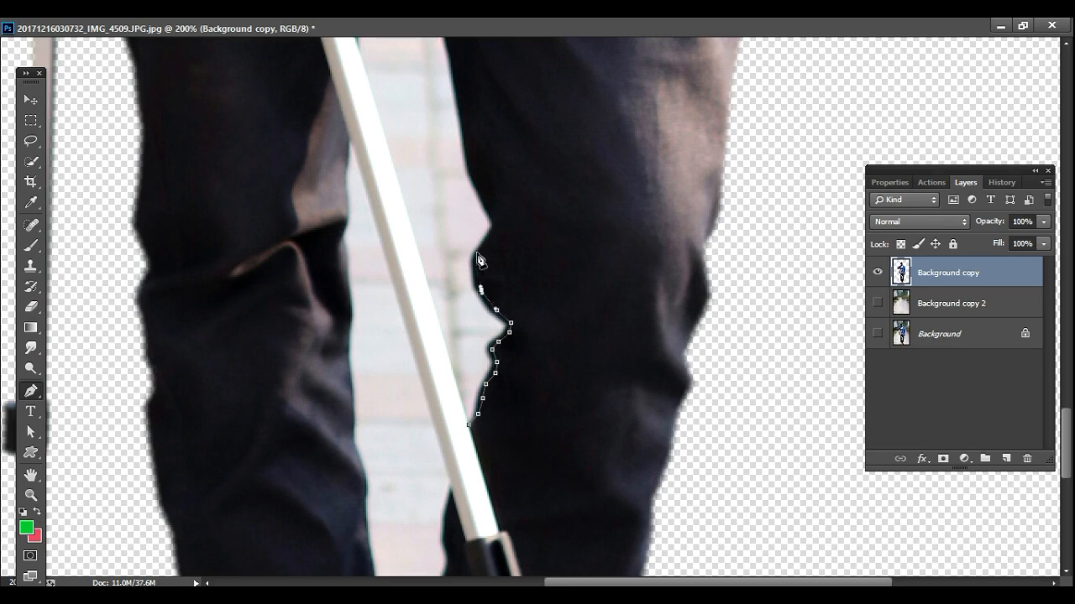
drag(474, 99, 583, 380)
click(565, 360)
click(557, 317)
click(545, 235)
click(541, 165)
click(534, 128)
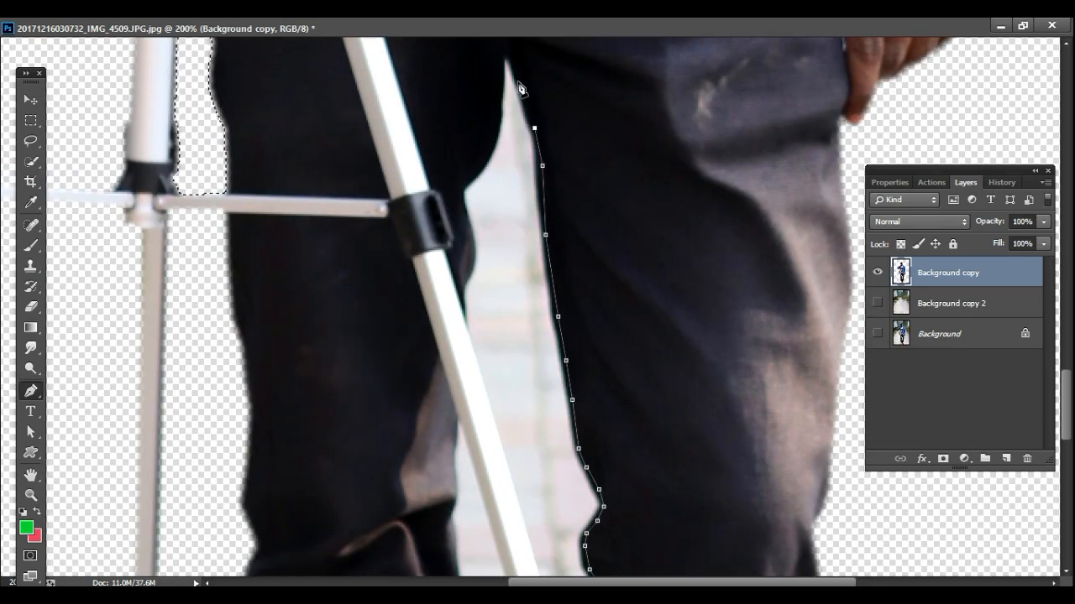
click(525, 102)
click(517, 80)
Continue the path down the other trouser leg and along the right edge of the tripod leg to enclose the upper gap.
click(471, 246)
click(471, 269)
click(464, 282)
click(462, 303)
click(466, 328)
mouse_move(503, 464)
mouse_down()
mouse_move(445, 277)
mouse_move(542, 546)
mouse_move(434, 76)
mouse_move(477, 20)
mouse_move(451, 394)
mouse_move(529, 571)
mouse_up()
click(516, 516)
Make a selection from the path around the upper gap between the legs and erase the background inside it.
right_click(499, 429)
click(563, 125)
key(Return)
key(e)
Trace a Pen path from the bottom of the remaining gap between the legs up along the tripod leg's left edge.
key(p)
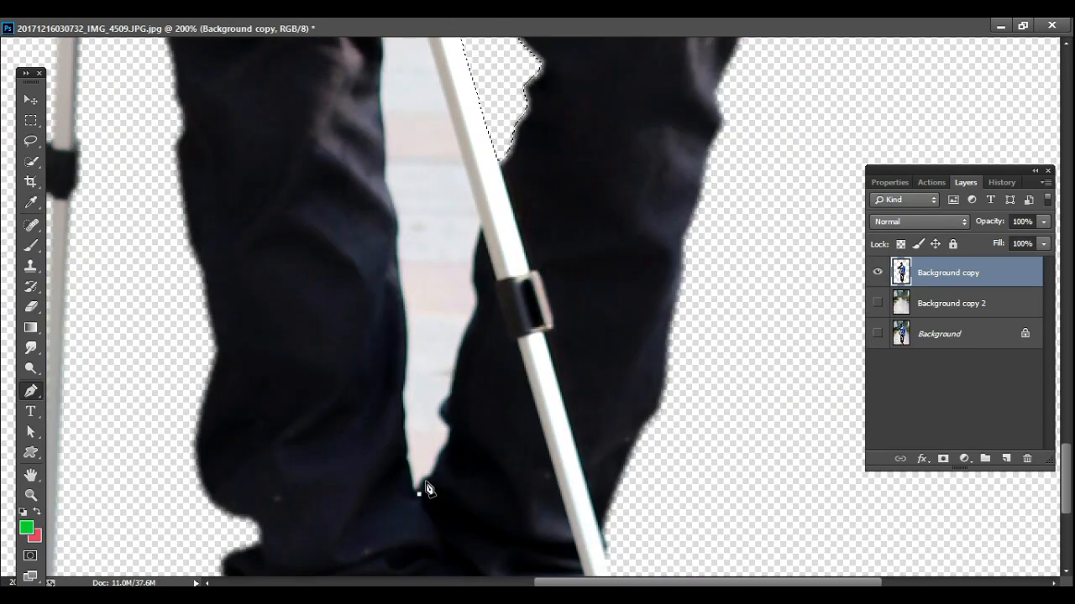
drag(483, 229, 508, 351)
click(485, 268)
click(455, 160)
drag(455, 160, 507, 337)
click(476, 236)
click(458, 174)
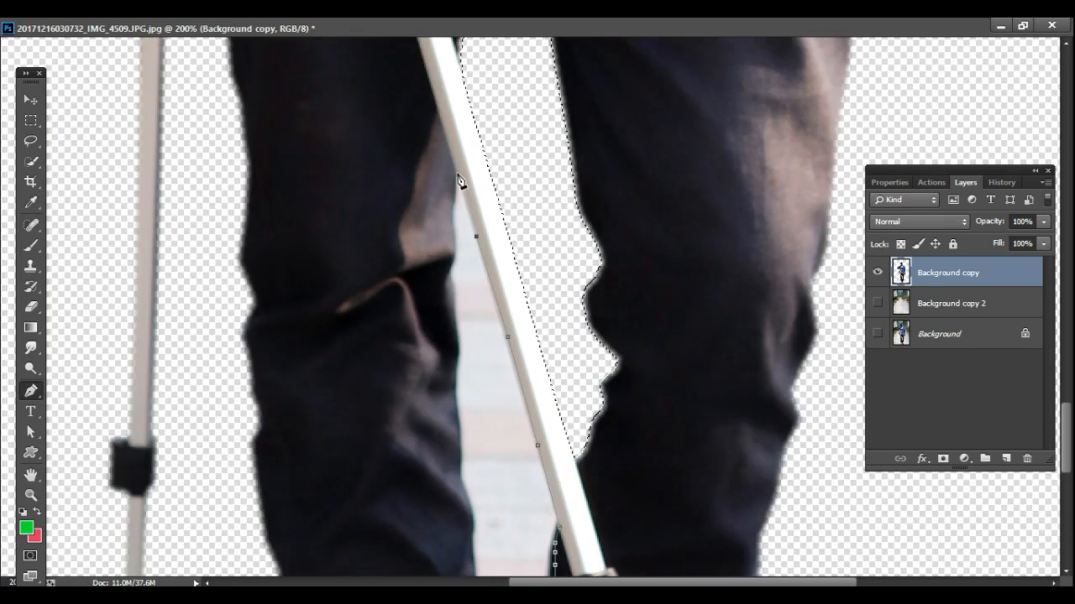
Continue the path down the inner edge of the left trouser leg and close it at the bottom of the gap.
click(453, 197)
click(451, 225)
click(448, 263)
click(452, 309)
click(455, 340)
click(452, 374)
click(454, 411)
click(457, 438)
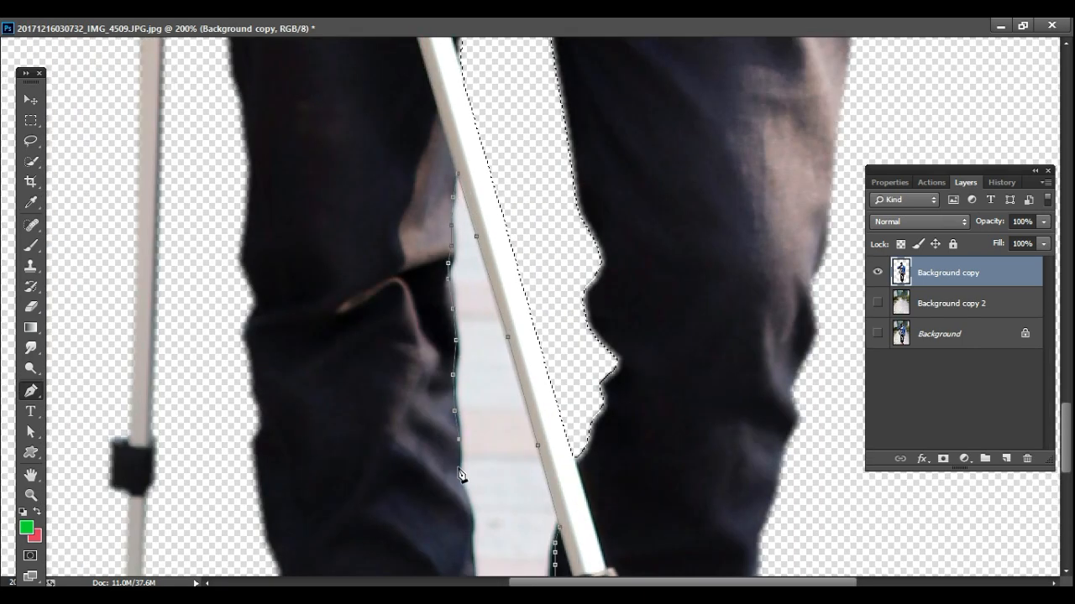
click(466, 508)
click(471, 522)
drag(473, 545, 432, 300)
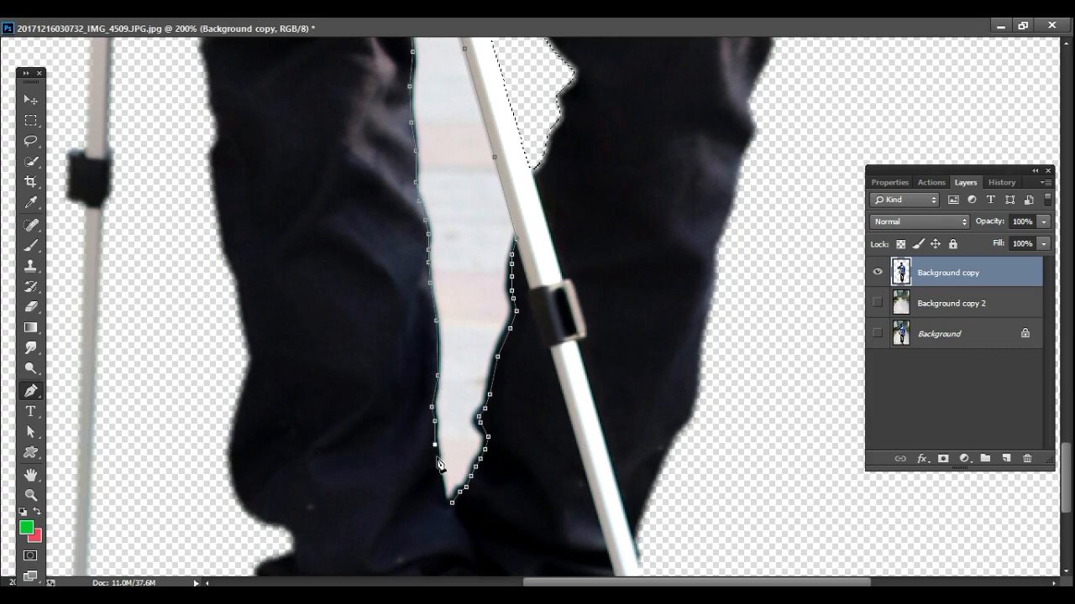
click(451, 505)
Make a selection from the path around the lower gap between the legs and erase the background inside it.
right_click(453, 481)
click(512, 170)
click(606, 186)
key(e)
mouse_move(462, 479)
mouse_down()
mouse_move(481, 168)
mouse_move(419, 119)
mouse_up()
scroll(457, 267, up, 3)
drag(457, 266, 420, 84)
mouse_move(453, 299)
mouse_down()
mouse_move(415, 76)
mouse_move(445, 504)
mouse_up()
Outline the thin gap between the hand and the trousers with the Pen tool, make a selection and erase the background there.
key(ctrl+minus)
drag(614, 281, 523, 443)
key(ctrl+plus)
key(ctrl+plus)
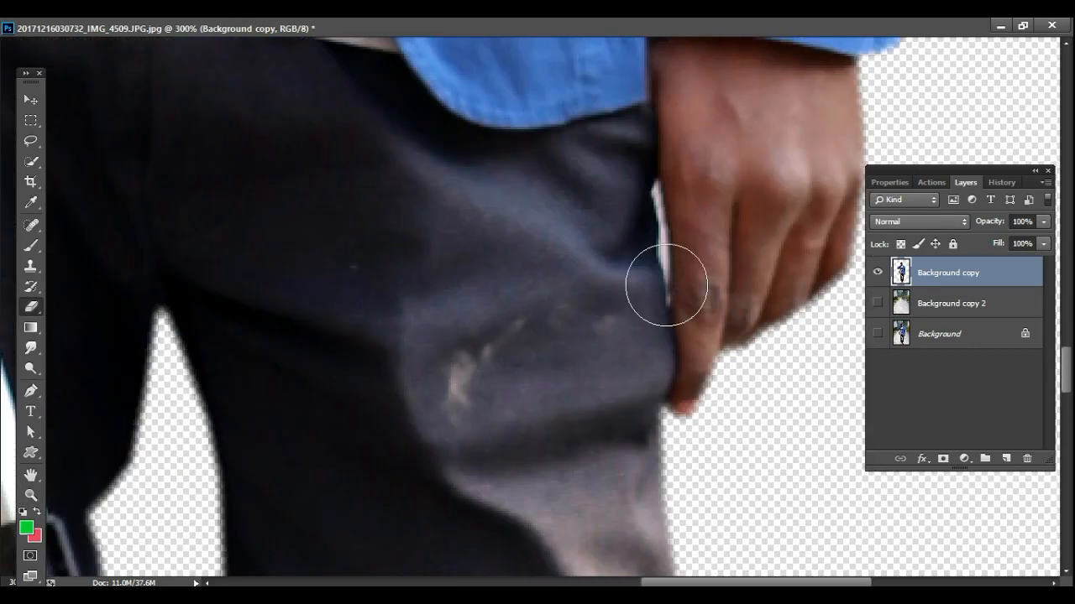
key(p)
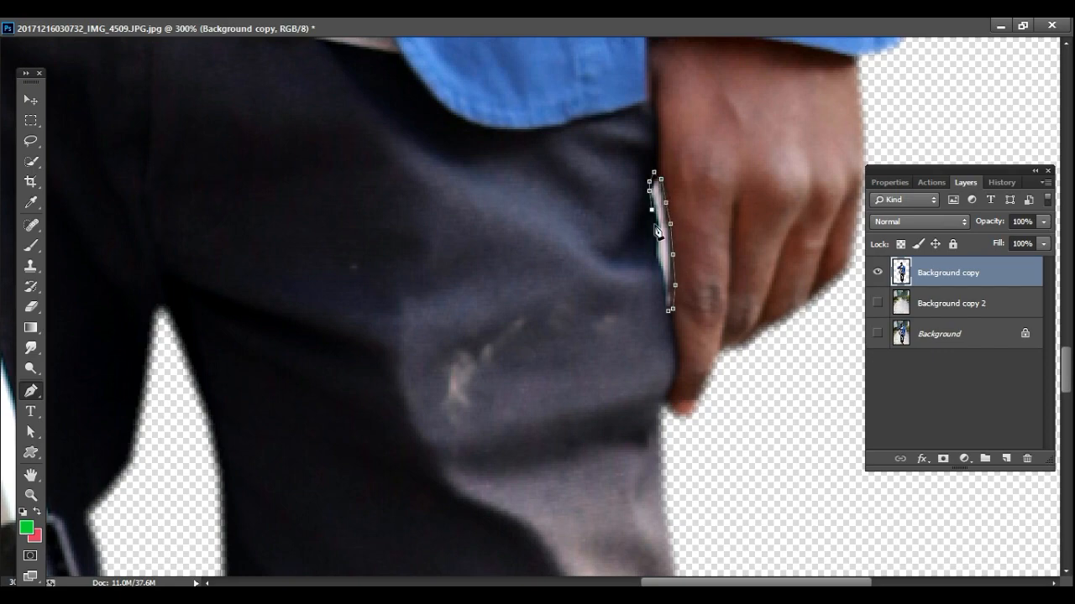
right_click(667, 312)
click(720, 281)
click(613, 185)
key(e)
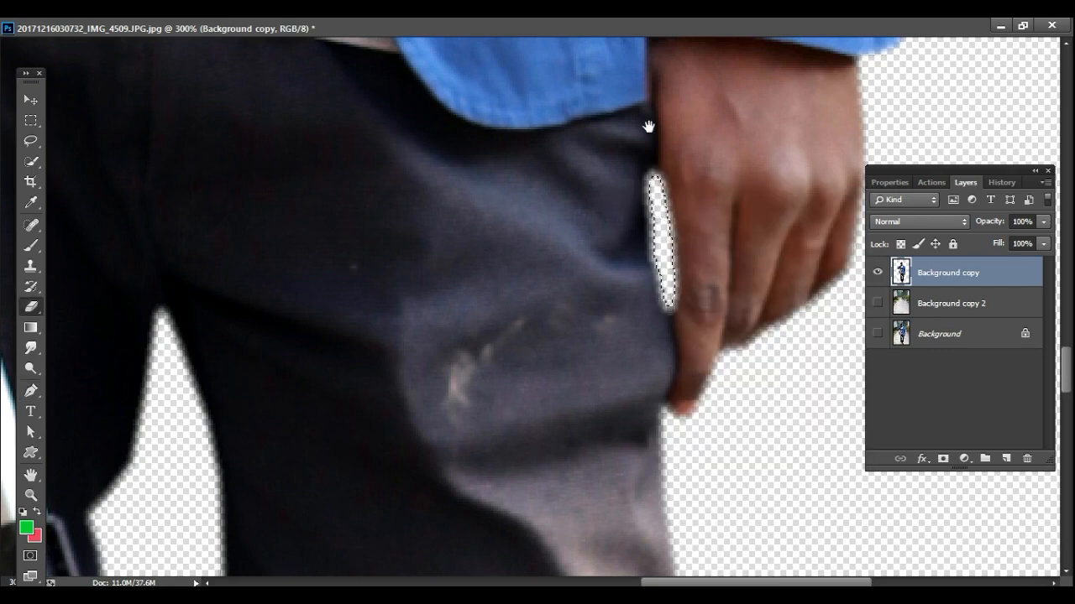
Outline the background sliver between the jacket body and sleeve with the Pen tool, and make a new selection with a 1.5-pixel feather.
scroll(648, 347, up, 8)
key(p)
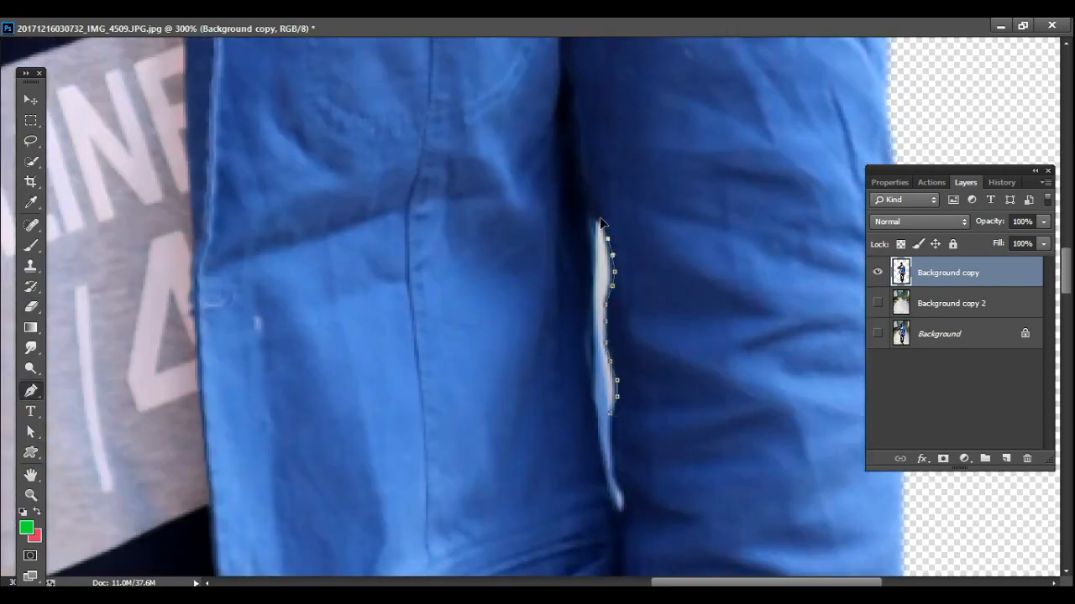
right_click(607, 403)
click(651, 282)
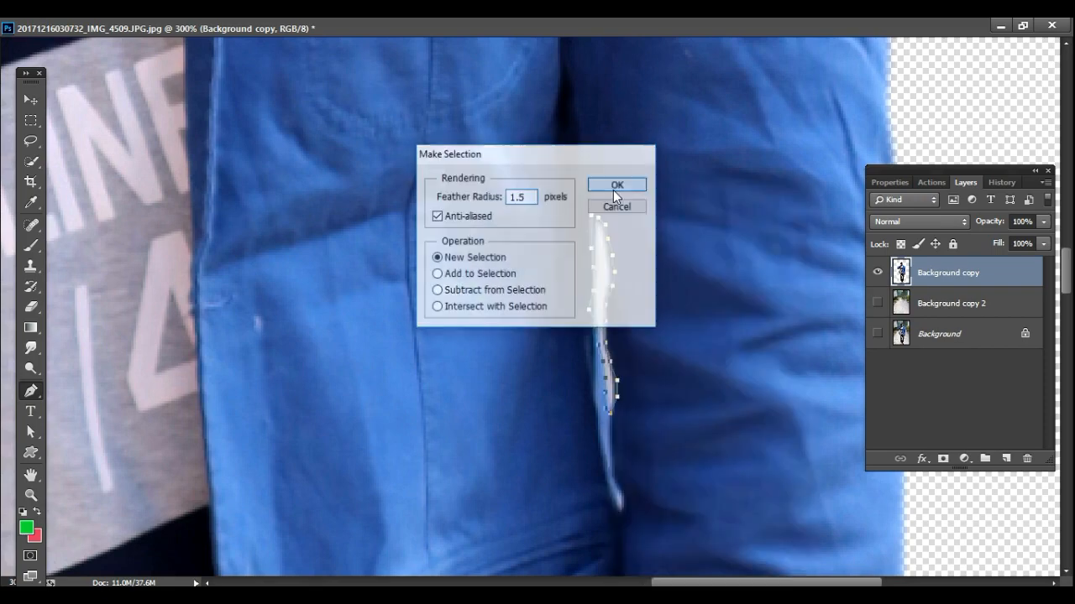
click(618, 183)
Outline the small gap between the camera strap and the jacket with the Pen tool, make a selection and delete its contents.
key(z)
key(ctrl+minus)
key(ctrl+minus)
key(ctrl+minus)
drag(413, 383, 445, 430)
key(p)
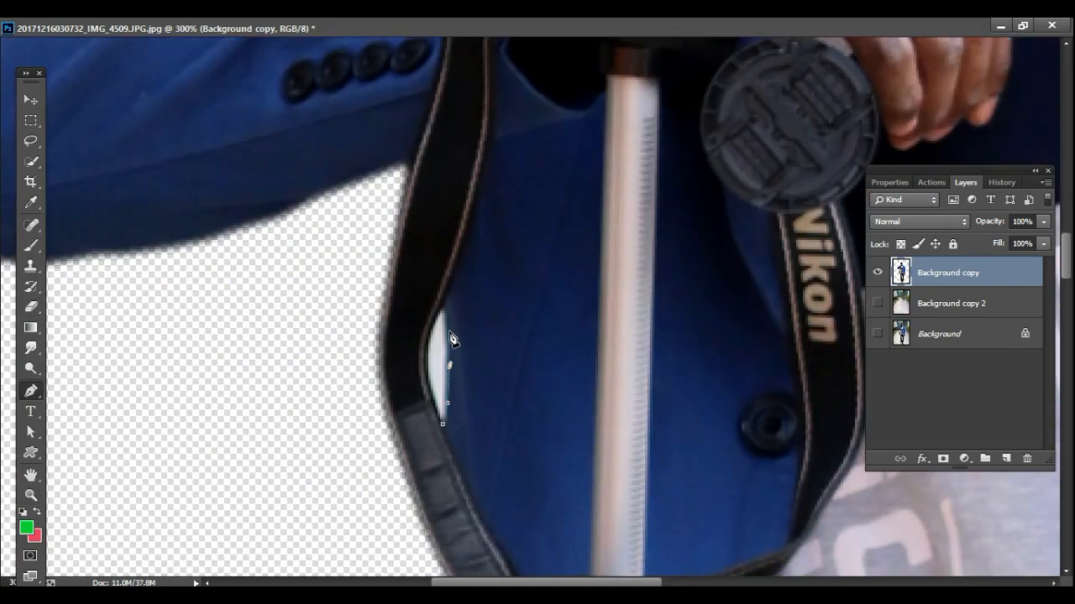
right_click(445, 433)
click(487, 282)
click(601, 183)
key(Delete)
Make the Background copy 2 layer visible, restore the document to a smaller window and make that layer active.
key(z)
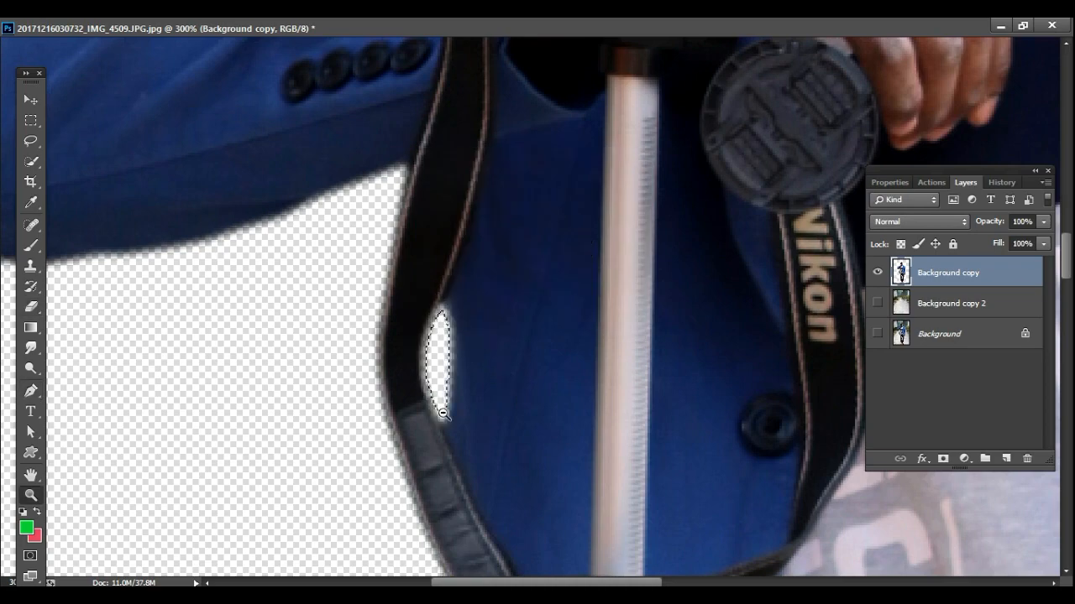
key(ctrl+minus)
key(ctrl+minus)
key(ctrl+minus)
key(ctrl+minus)
scroll(603, 485, down, 5)
scroll(608, 480, down, 2)
key(ctrl+minus)
key(ctrl+minus)
click(877, 302)
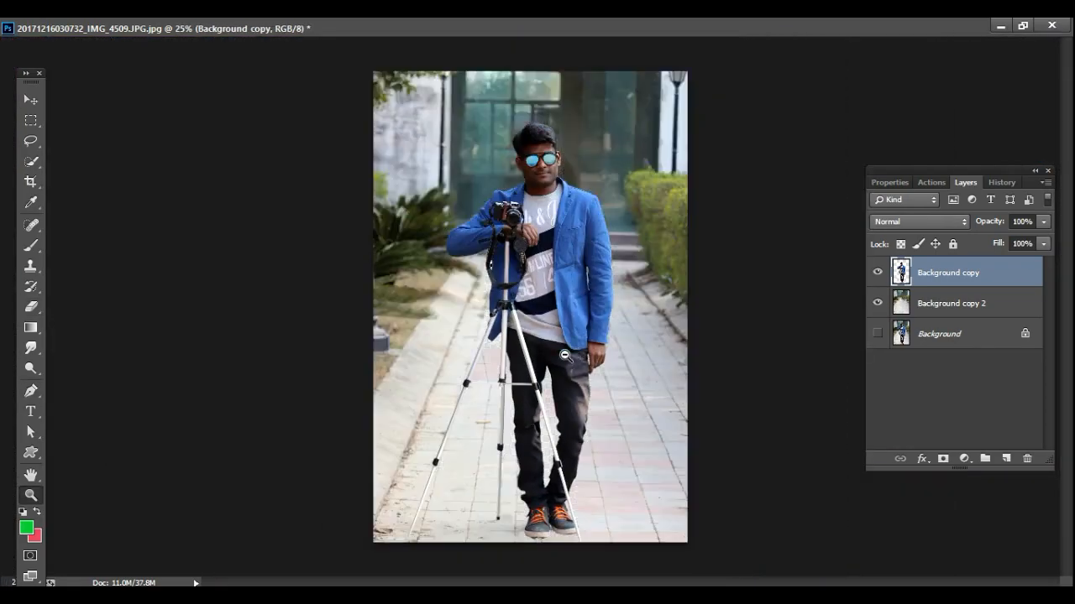
key(ctrl+minus)
click(1021, 25)
key(e)
click(895, 305)
Clear the active selection and switch to the Quick Selection tool.
click(256, 32)
click(32, 163)
right_click(381, 259)
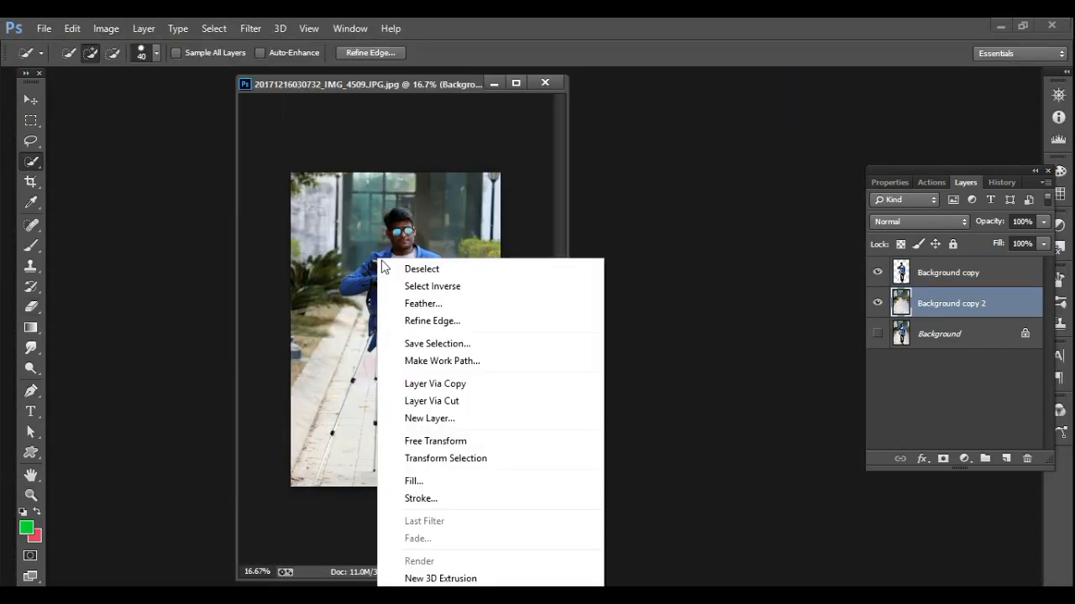
click(422, 268)
key(z)
right_click(303, 243)
click(37, 165)
click(37, 168)
Run the Shadows/Highlights adjustment and Auto Tone on the Background copy 2 layer.
click(106, 28)
mouse_move(256, 72)
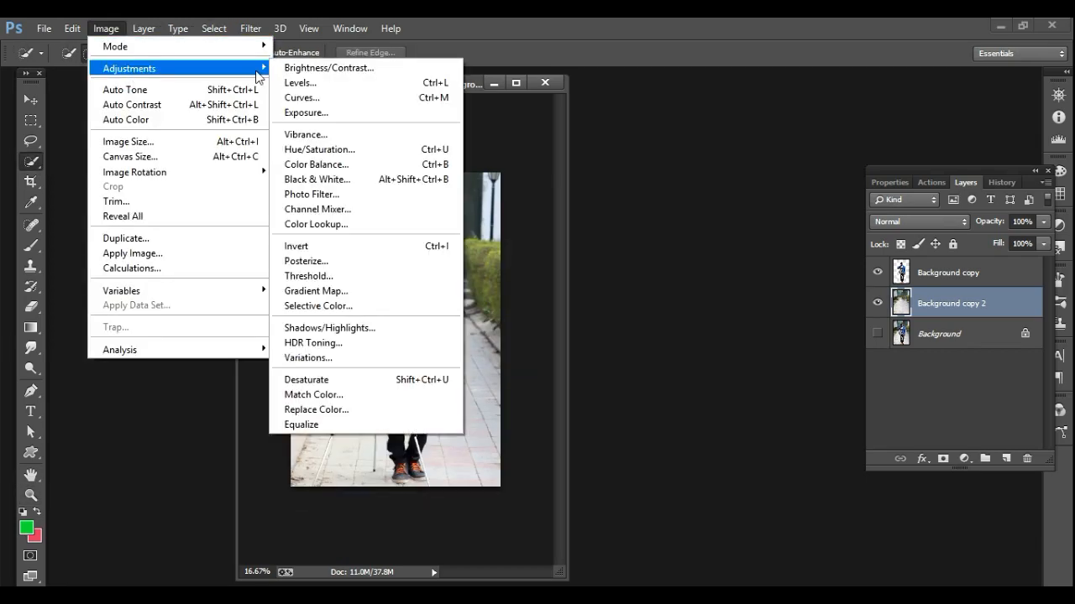
click(367, 325)
click(743, 205)
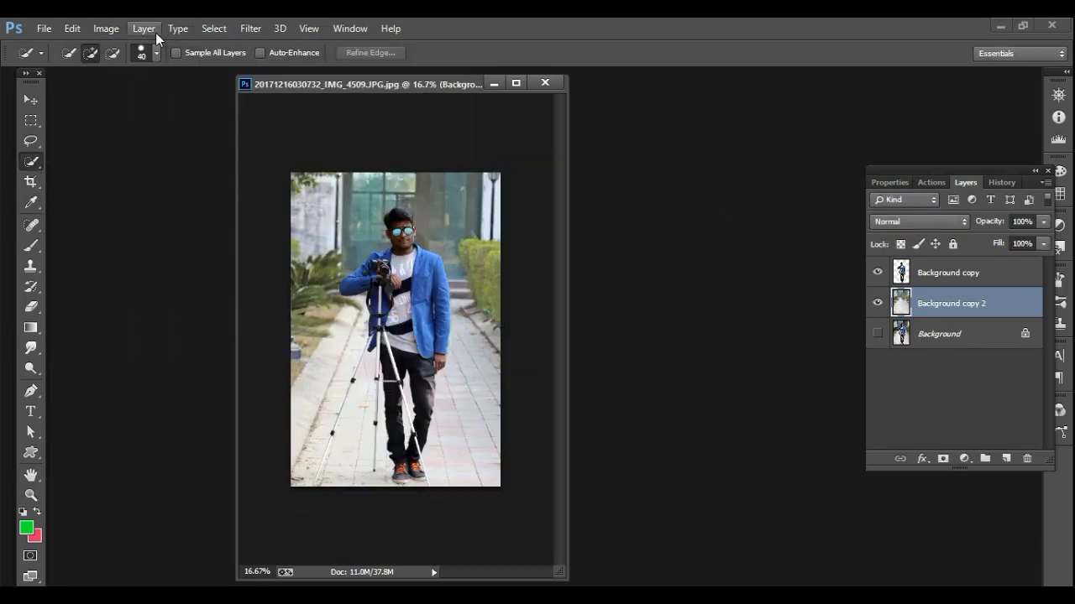
click(106, 29)
click(115, 88)
Apply the Camera Raw filter to Background copy 2 with Clarity +35 and Blacks -25, and boost the colour intensity.
click(250, 28)
click(271, 126)
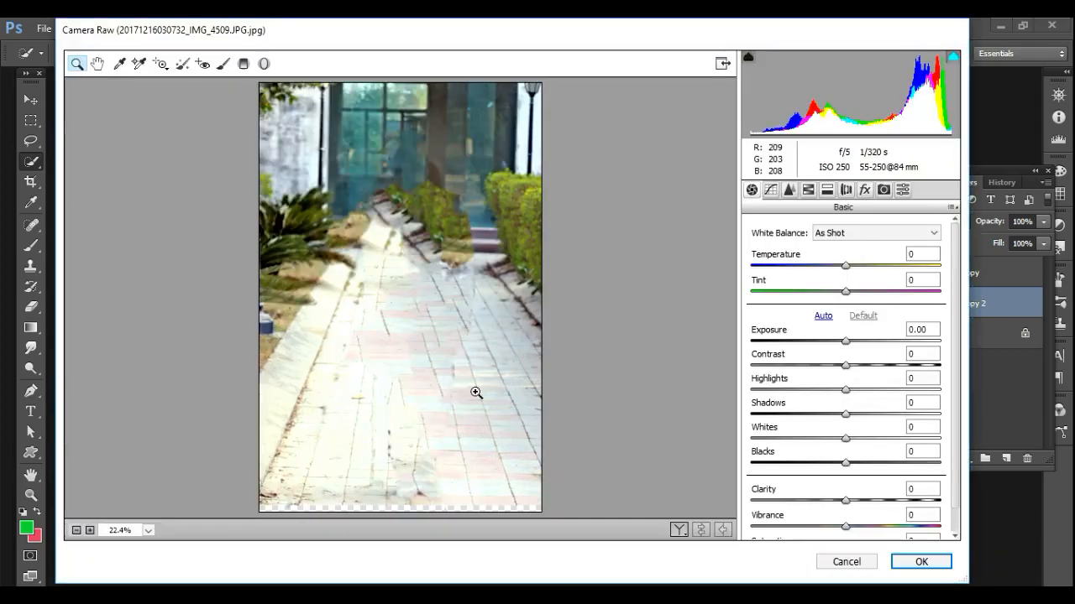
drag(844, 501, 878, 500)
drag(845, 462, 822, 462)
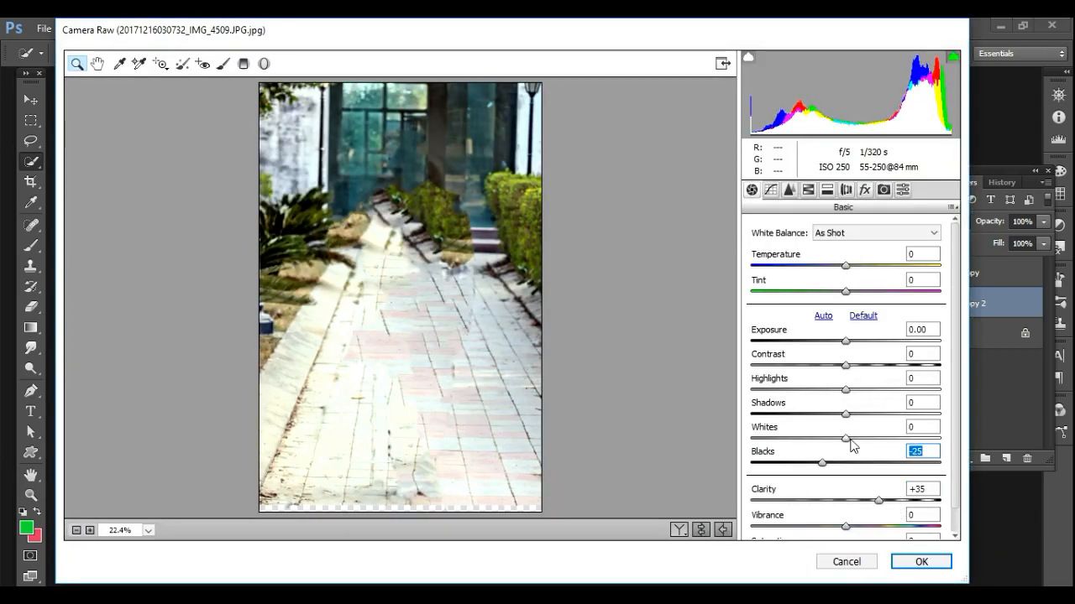
click(847, 439)
scroll(850, 453, down, 1)
drag(845, 527, 868, 526)
click(917, 563)
Apply Color Efex Pro 4 to the background, stacking the Detail Extractor, Dark Contrasts and Indian Summer filters.
click(250, 28)
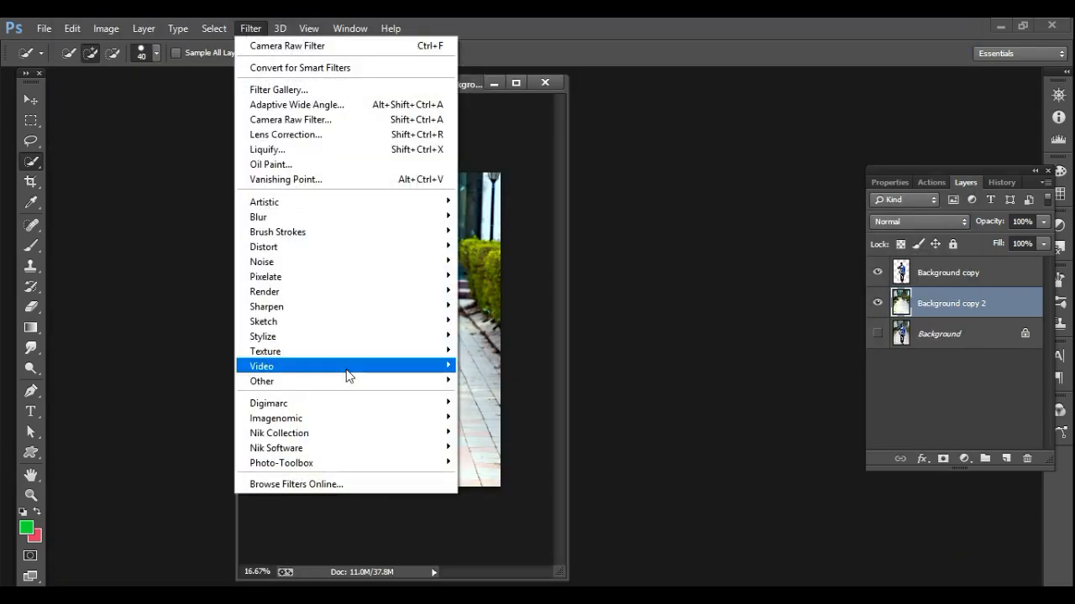
mouse_move(353, 432)
click(506, 433)
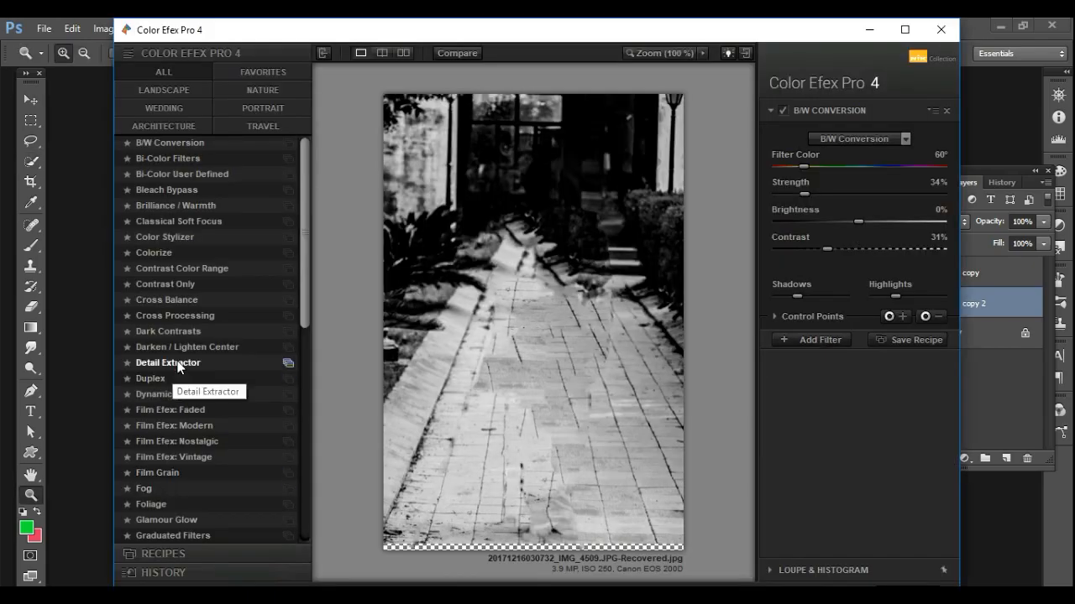
click(168, 362)
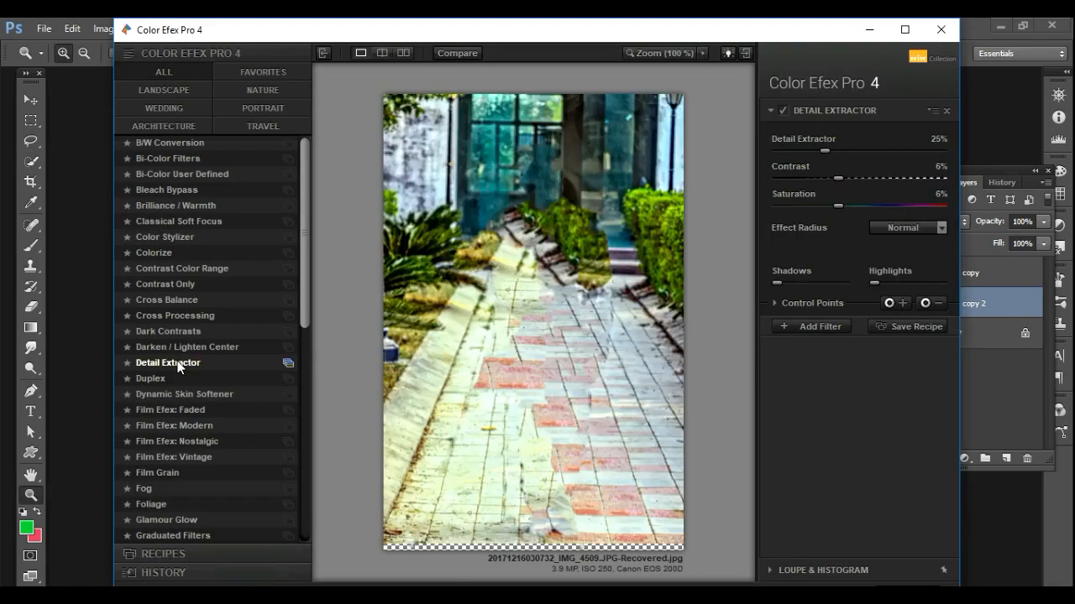
click(185, 332)
scroll(289, 411, down, 5)
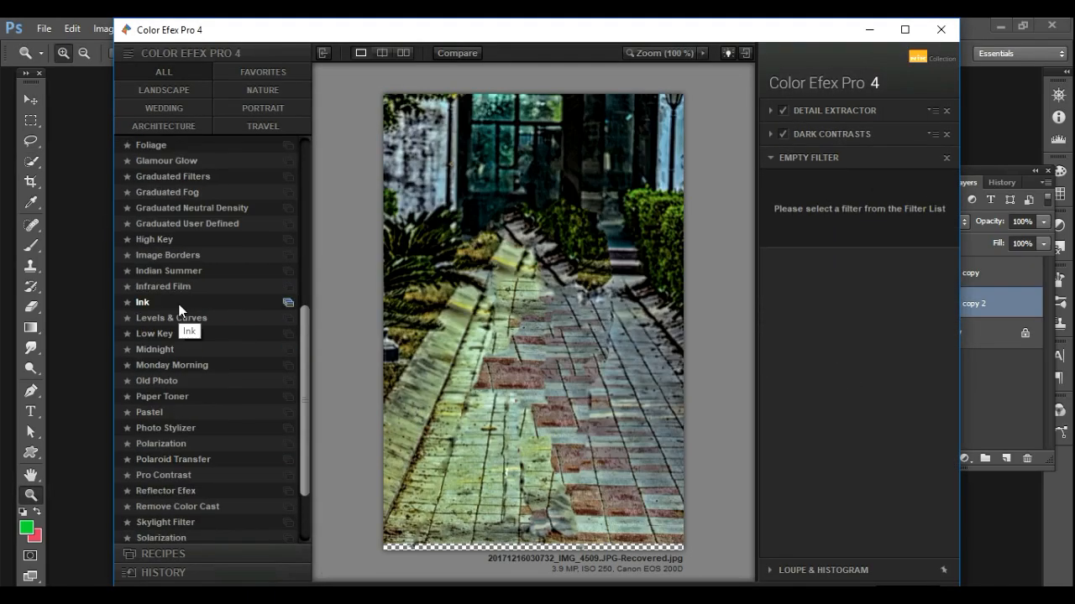
click(168, 270)
click(824, 277)
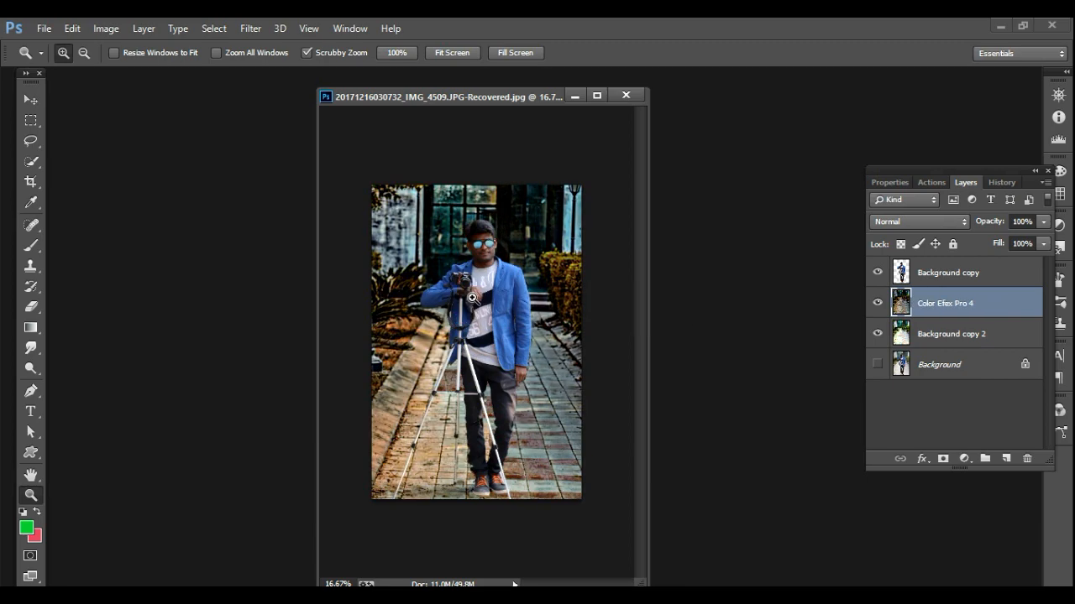
Duplicate the Color Efex Pro 4 layer and apply a Gaussian Blur with a 12.7-pixel radius to the copy.
click(250, 28)
mouse_move(338, 220)
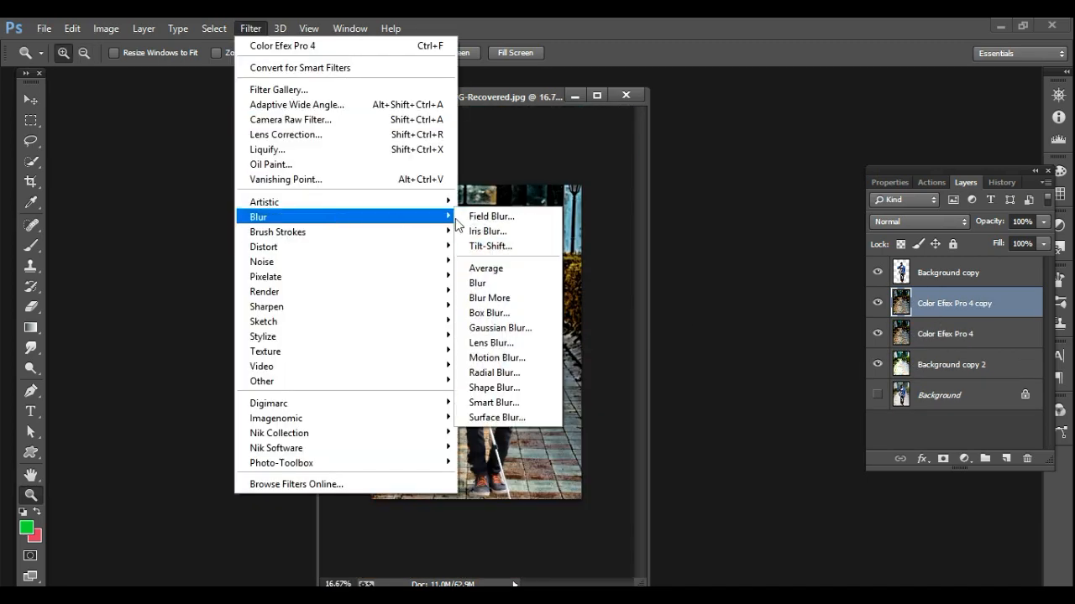
click(503, 330)
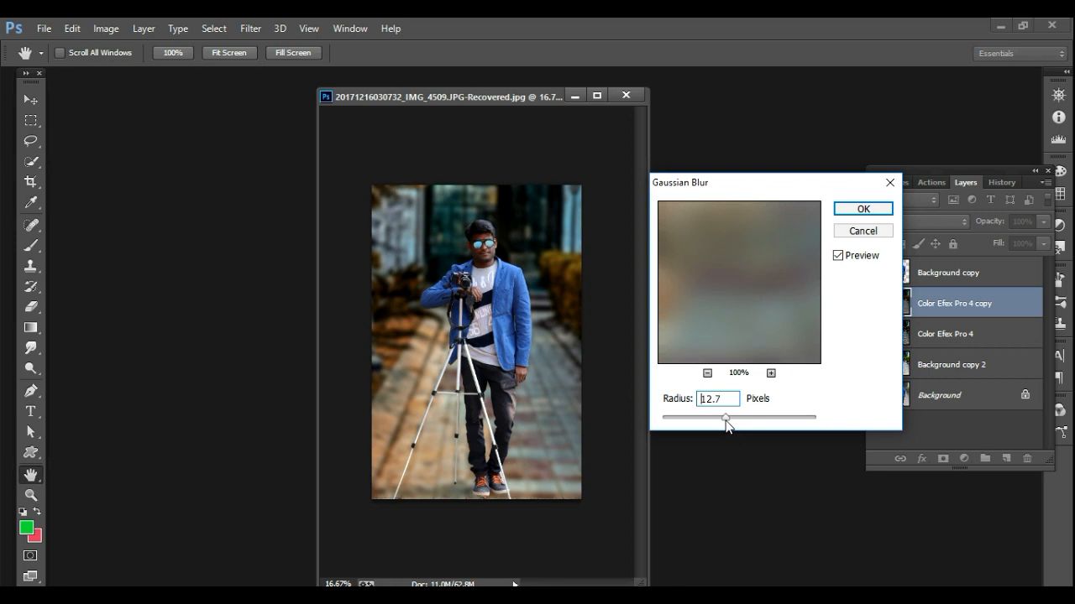
key(Return)
Enlarge the eraser to 500 and erase the blurred copy over the foreground pavement around the feet and tripod.
key(e)
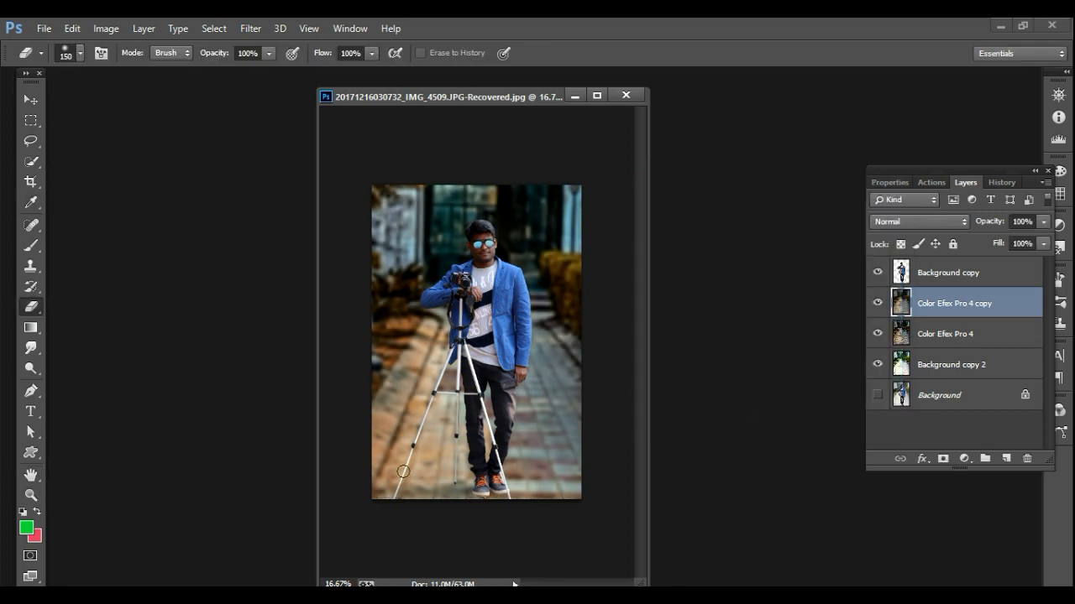
key(])
key(])
key(])
key(])
key(])
key(])
mouse_move(403, 472)
mouse_down()
mouse_move(380, 483)
mouse_move(629, 445)
mouse_move(325, 433)
mouse_move(567, 449)
mouse_up()
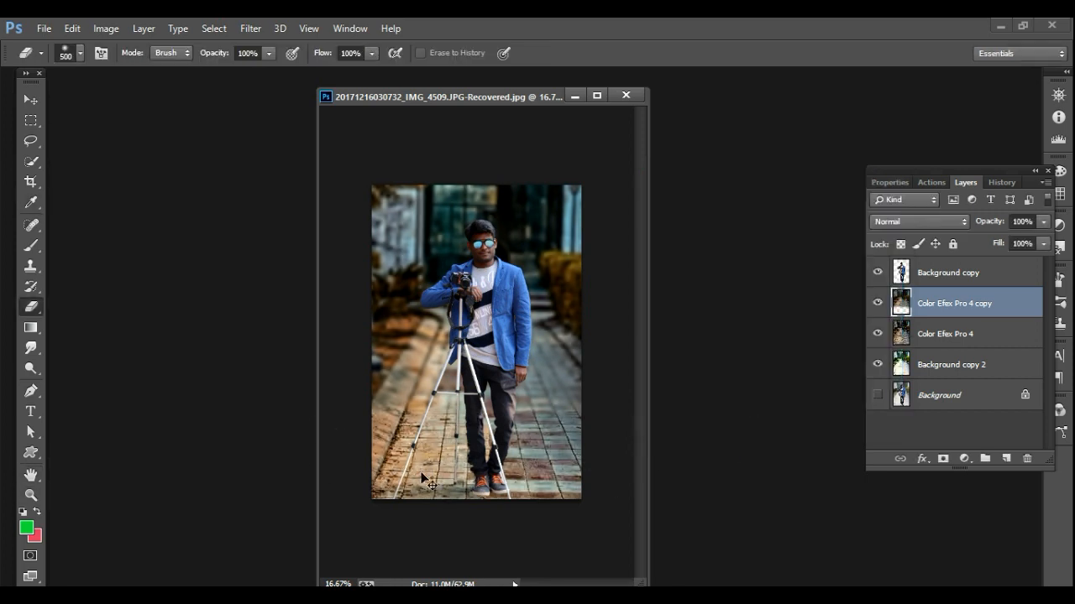
Undo the last eraser stroke, erase the blurred copy over the foreground pavement again, and merge it into the Color Efex Pro 4 layer.
key(ctrl+z)
mouse_move(371, 454)
mouse_down()
mouse_move(529, 455)
mouse_move(593, 481)
mouse_move(598, 452)
mouse_move(497, 448)
mouse_move(560, 429)
mouse_up()
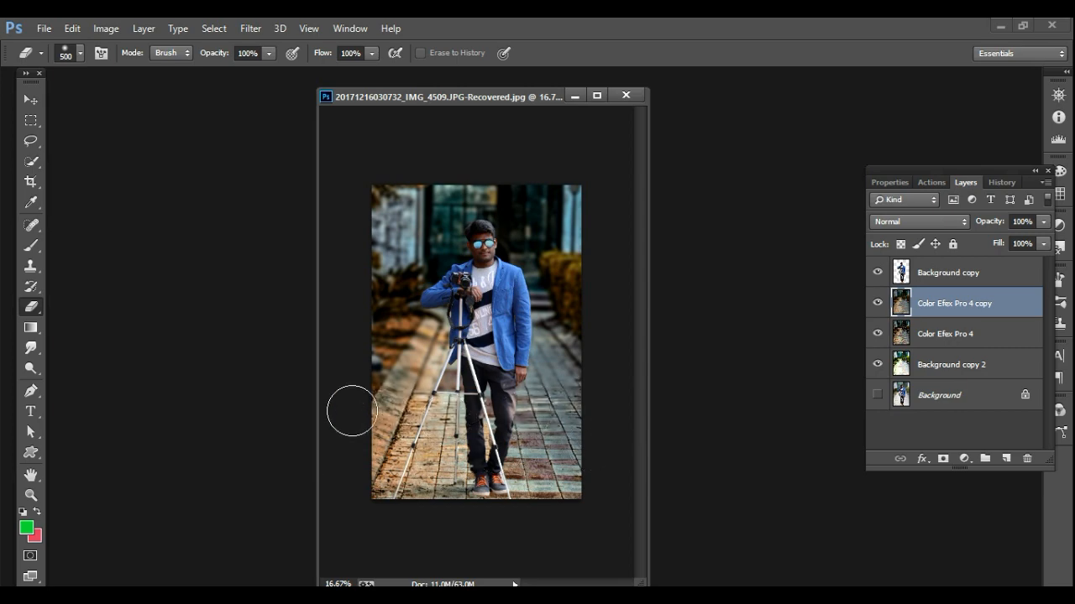
mouse_move(352, 411)
mouse_down()
mouse_move(401, 445)
mouse_move(534, 450)
mouse_move(389, 492)
mouse_up()
right_click(927, 304)
click(710, 465)
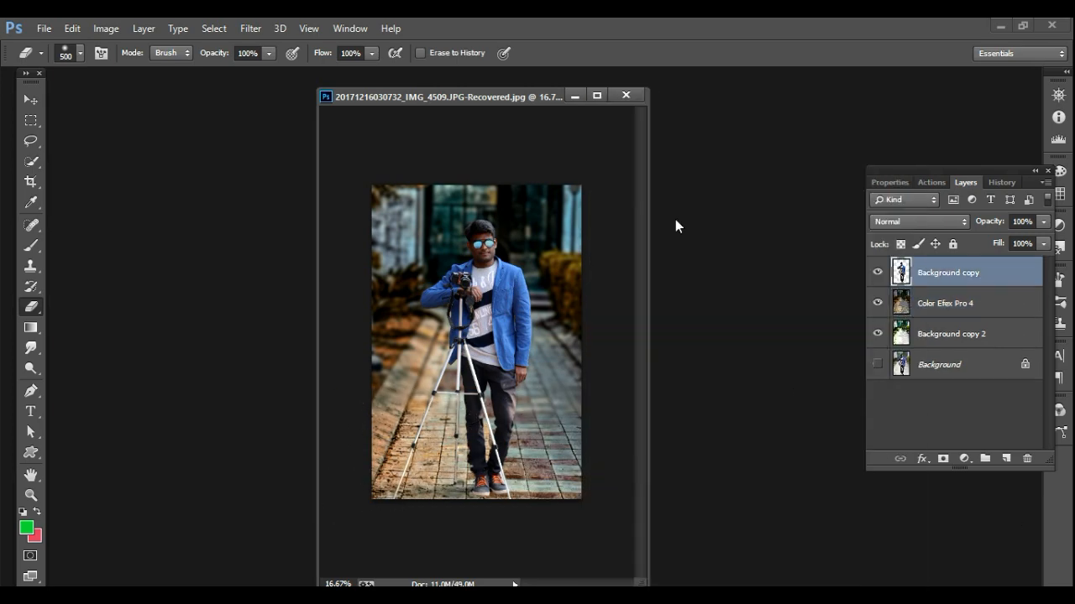
Lighten the Background copy layer with Shadows/Highlights at Shadows 35% and Highlights 0%, and apply Auto Tone.
click(106, 28)
mouse_move(115, 67)
click(359, 328)
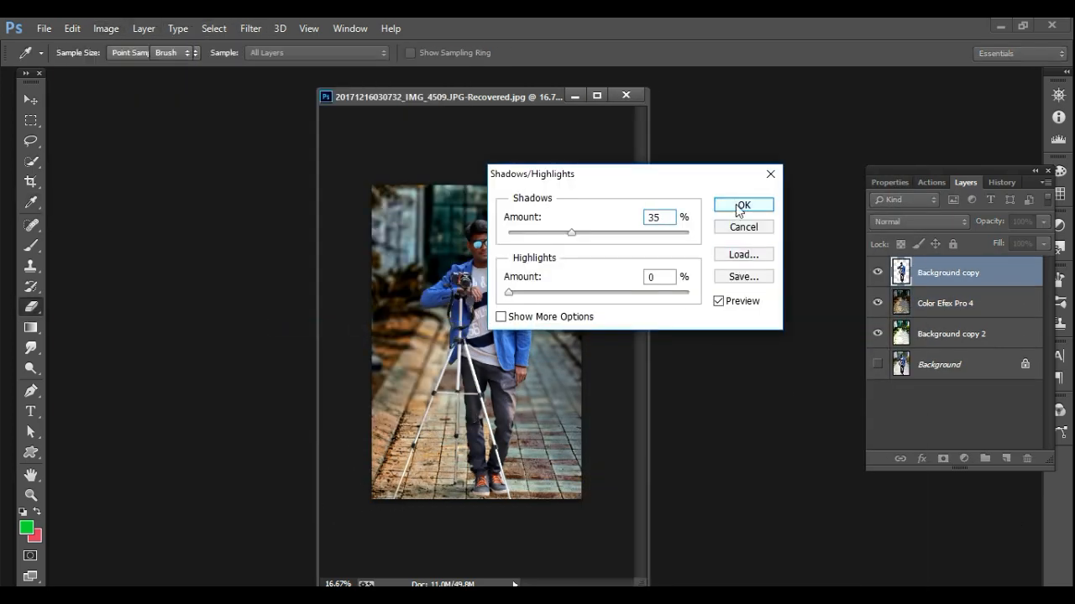
click(738, 210)
click(106, 27)
click(120, 91)
Smooth the skin of the man's face, ears and neck with the Smudge tool at 16% strength.
drag(489, 195, 605, 195)
drag(496, 434, 496, 473)
click(596, 95)
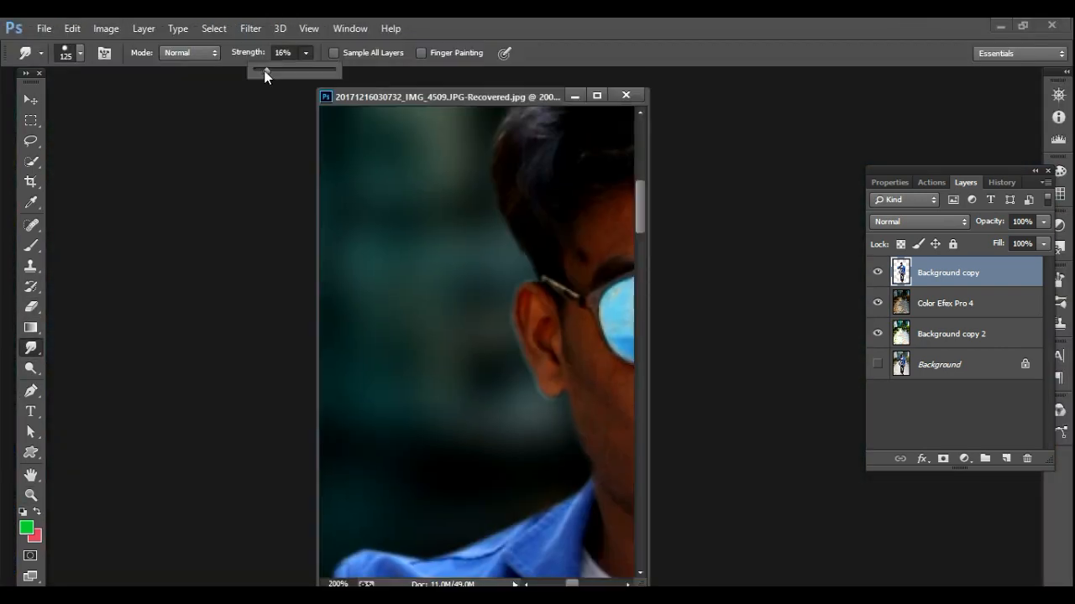
click(596, 95)
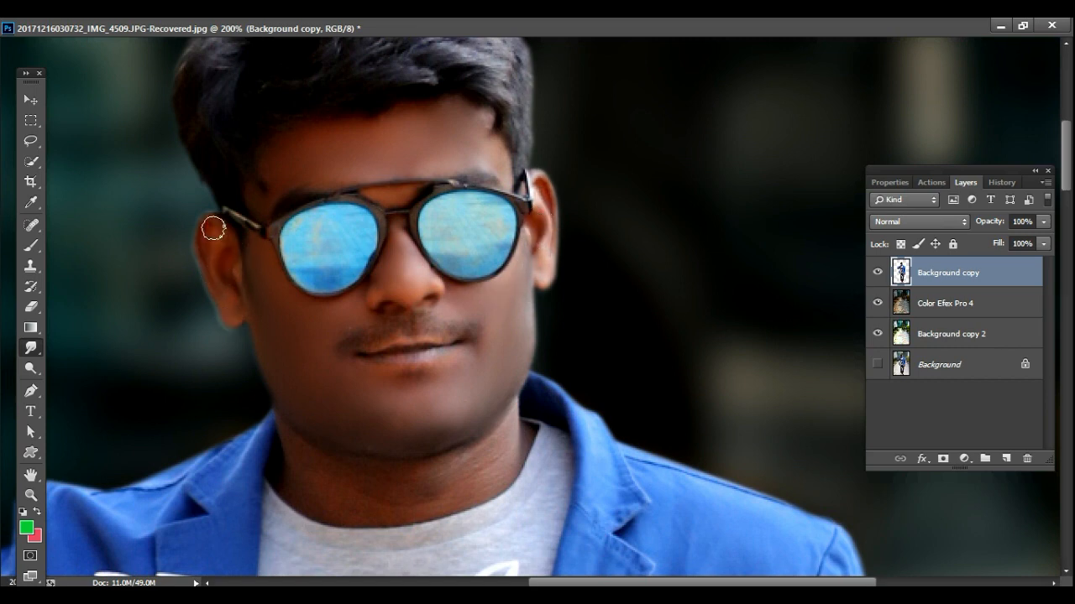
scroll(489, 399, down, 2)
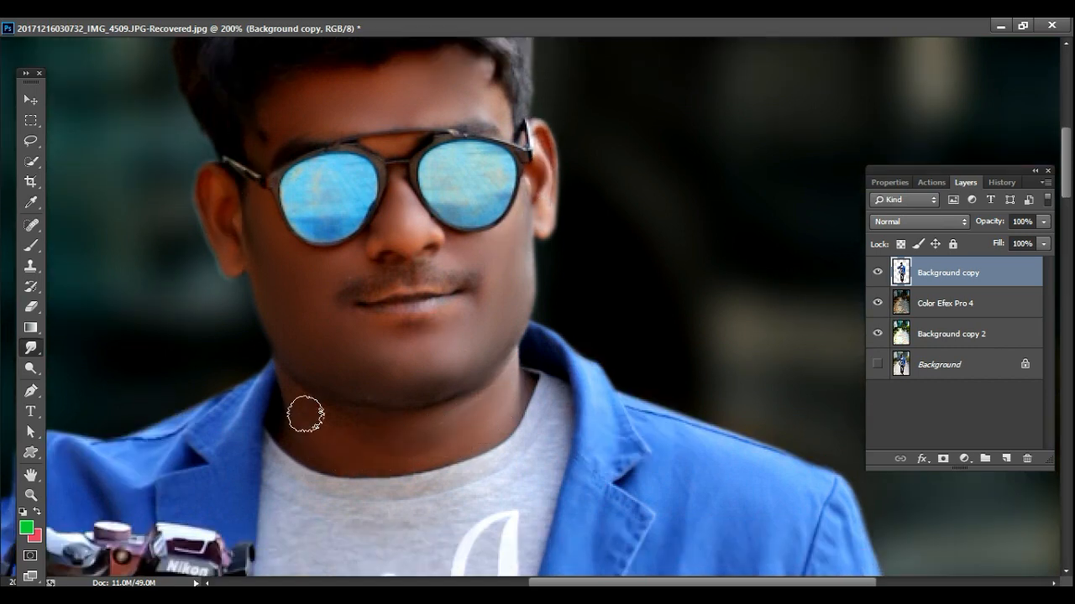
scroll(419, 414, up, 8)
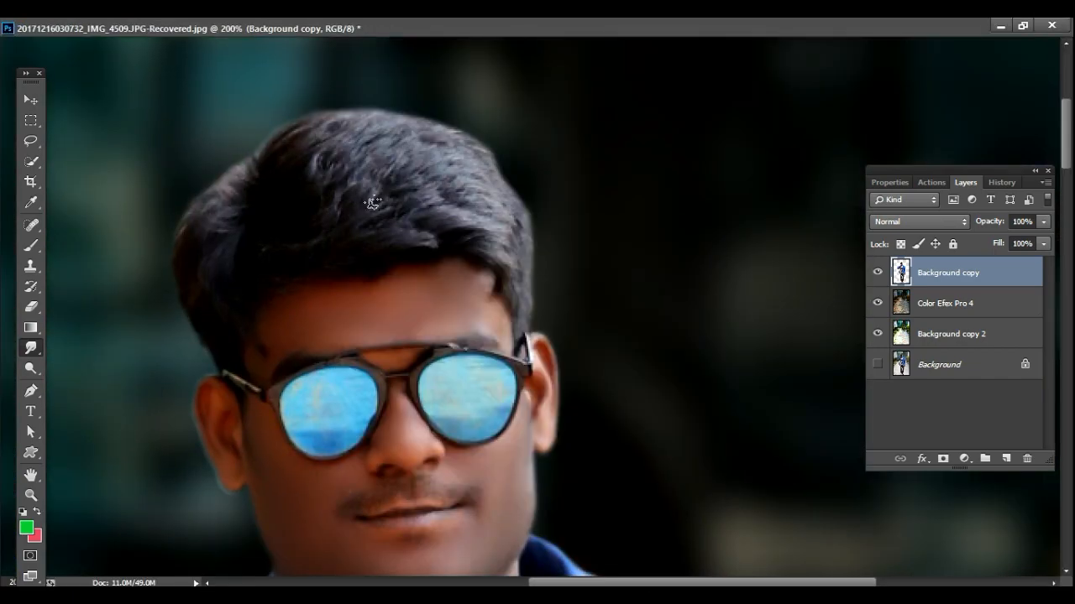
Smudge the man's hair edges outward along the crown and both sides to give the hair a soft, wispy outline.
drag(302, 135, 336, 105)
mouse_move(361, 130)
mouse_down()
mouse_move(424, 118)
mouse_move(504, 155)
mouse_up()
mouse_move(496, 185)
mouse_down()
mouse_move(533, 243)
mouse_move(539, 307)
mouse_up()
drag(473, 177, 546, 227)
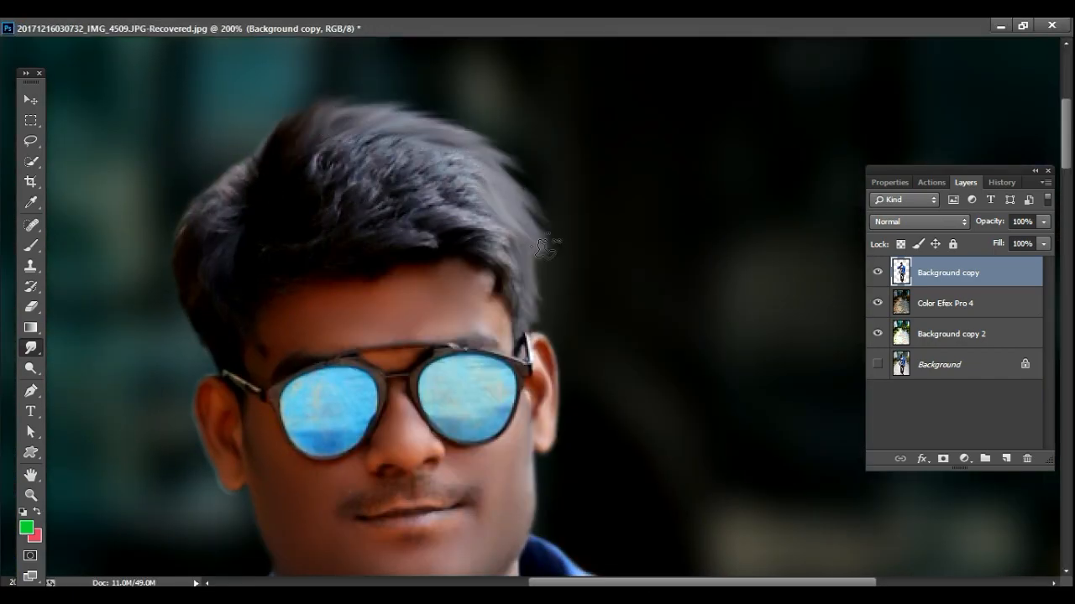
drag(256, 177, 231, 156)
drag(252, 193, 189, 201)
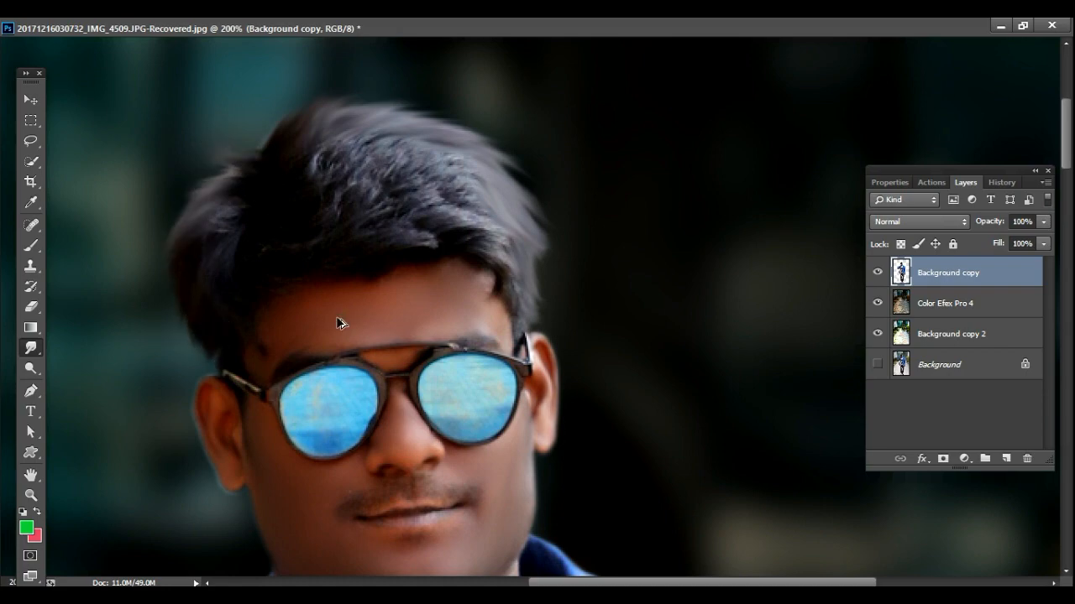
Undo the last smudge strokes and pull the hair outward again on the image's left side, down to above the ear.
key(ctrl+alt+z)
key(ctrl+alt+z)
key(ctrl+alt+z)
mouse_move(250, 187)
mouse_down()
mouse_move(225, 153)
mouse_move(183, 210)
mouse_up()
drag(210, 323, 187, 348)
key(z)
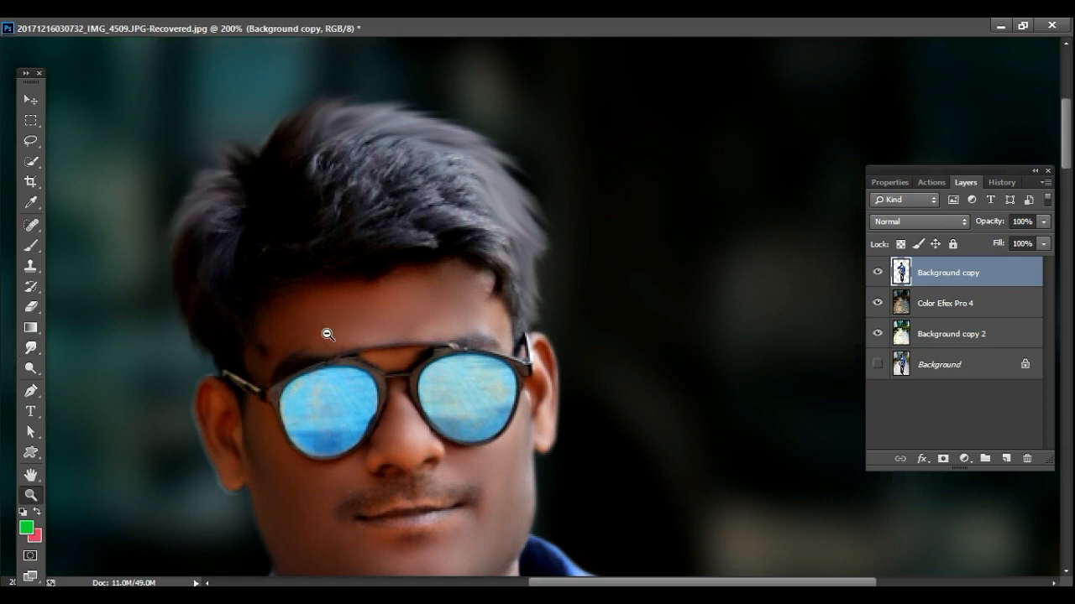
Smooth the skin on both hands with the Smudge tool, using a lower strength and a much smaller textured brush tip.
scroll(542, 277, down, 5)
scroll(524, 232, up, 5)
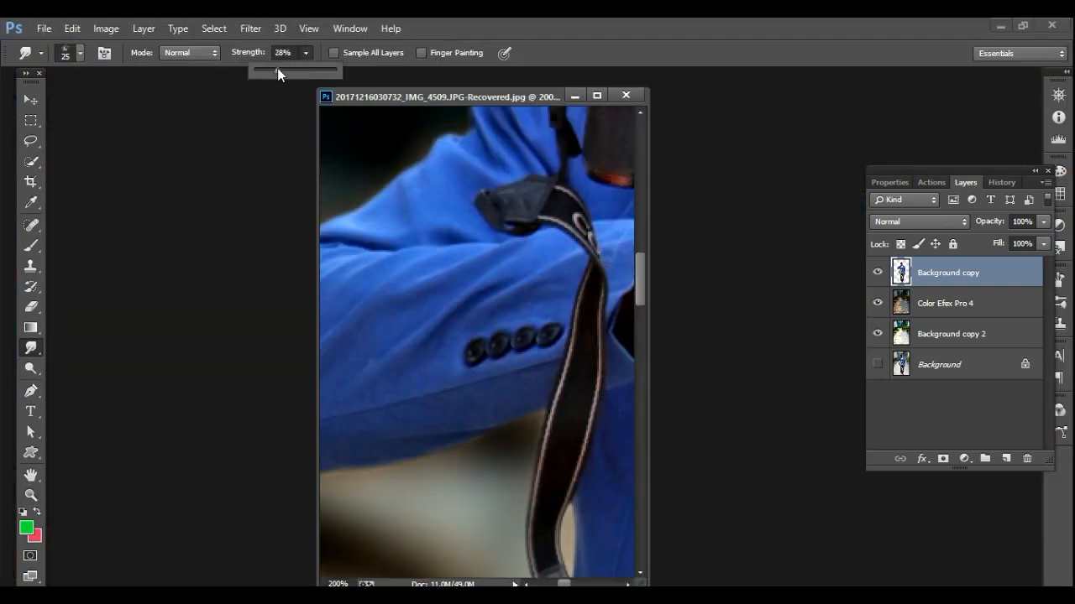
drag(277, 68, 267, 70)
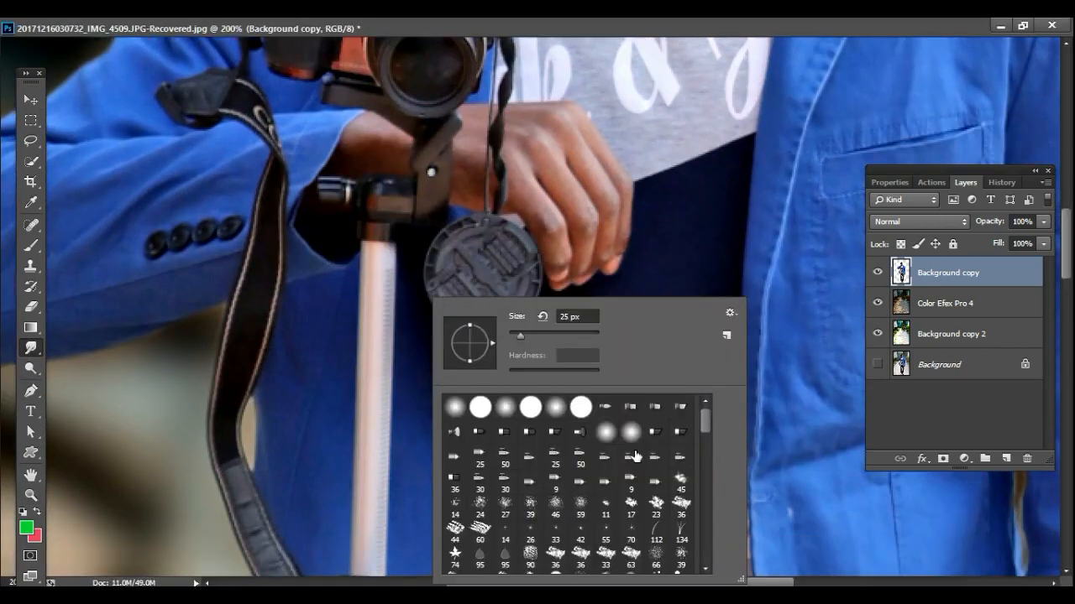
key(Return)
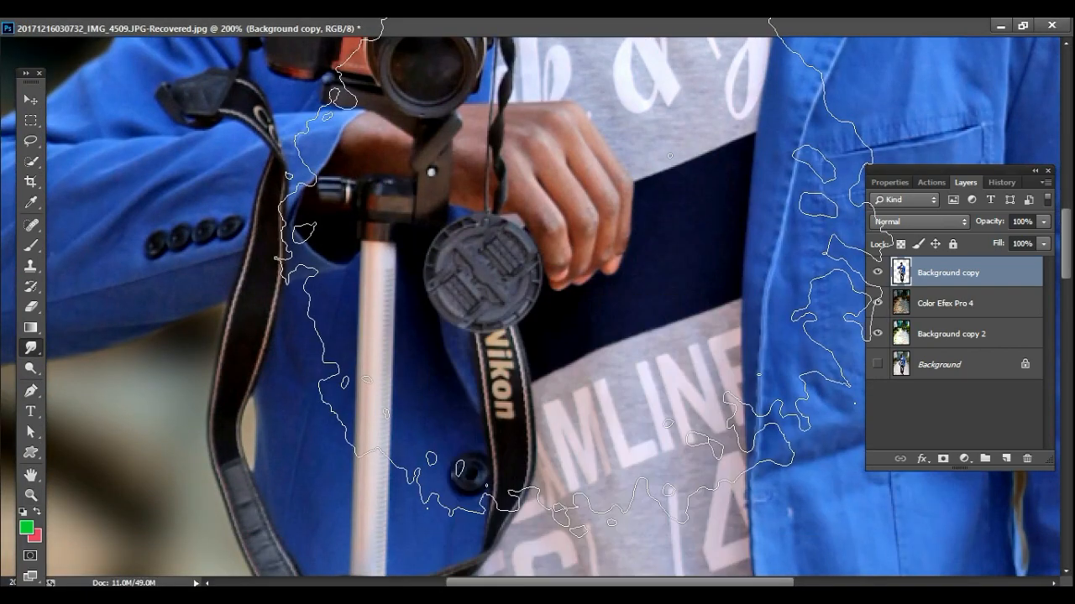
key(bracketleft)
key(bracketleft)
key(bracketleft)
key(bracketleft)
key(bracketleft)
key(bracketleft)
key(bracketleft)
key(bracketleft)
key(bracketleft)
key(bracketleft)
key(bracketleft)
key(bracketleft)
key(bracketleft)
key(bracketleft)
key(bracketleft)
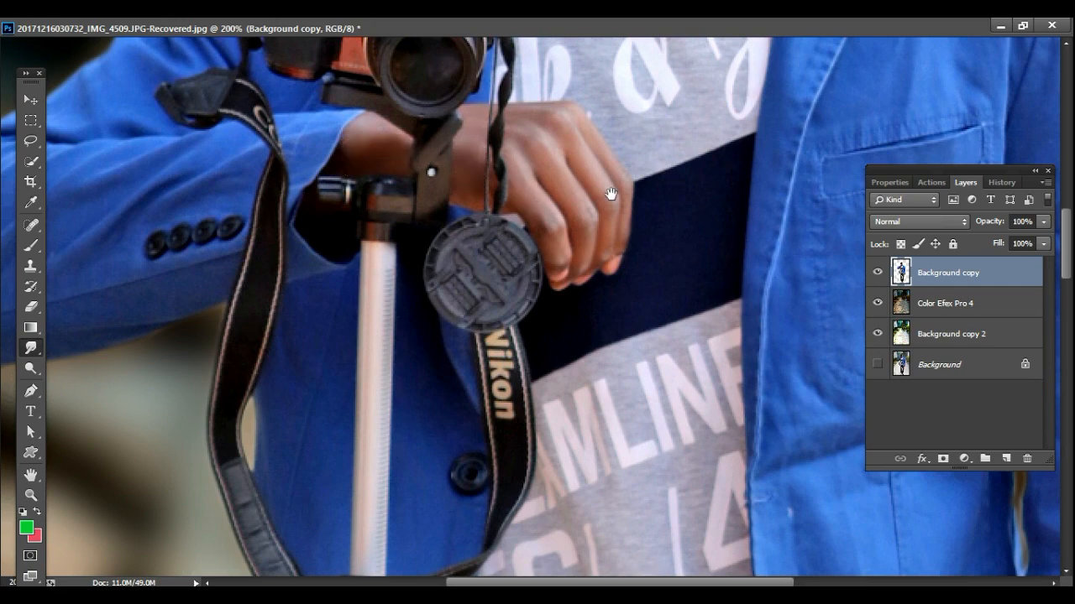
drag(611, 194, 405, 51)
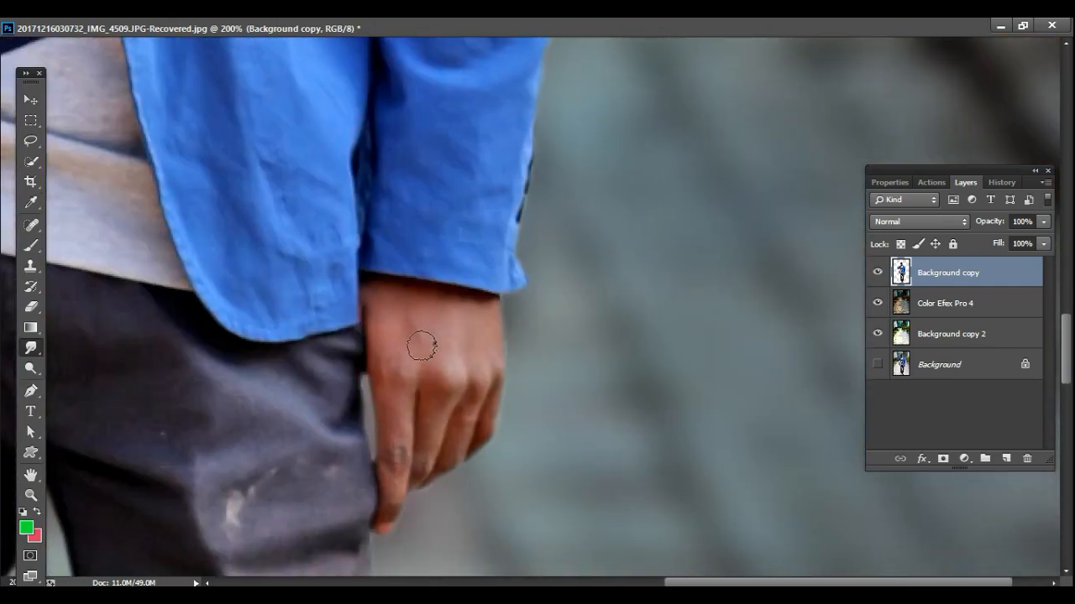
Open a reference portrait photo and pick a light peach skin tone as the foreground colour.
key(ctrl+0)
key(ctrl+o)
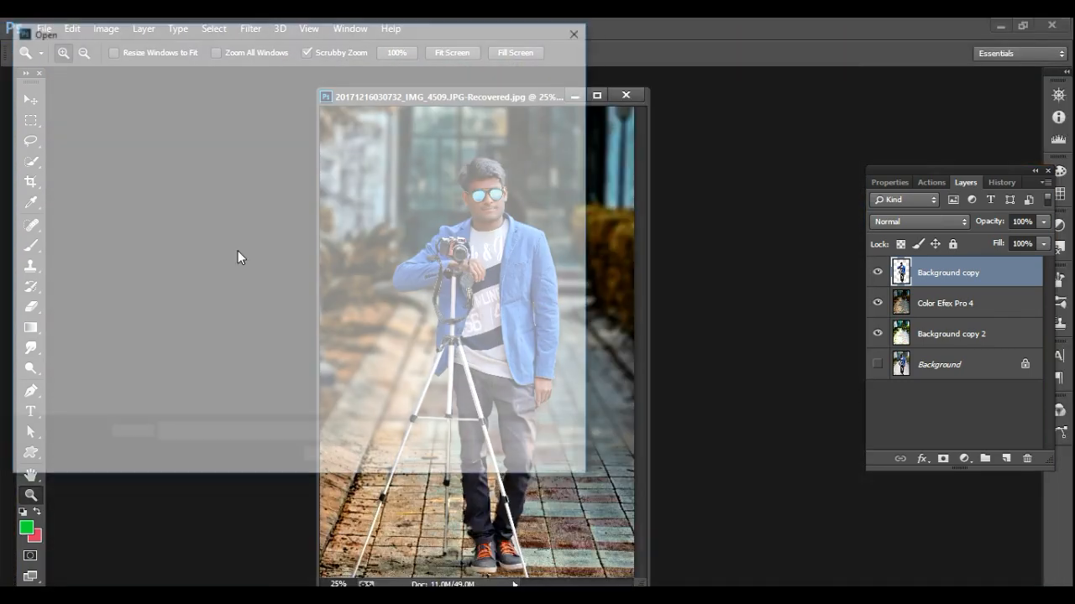
click(531, 243)
click(466, 459)
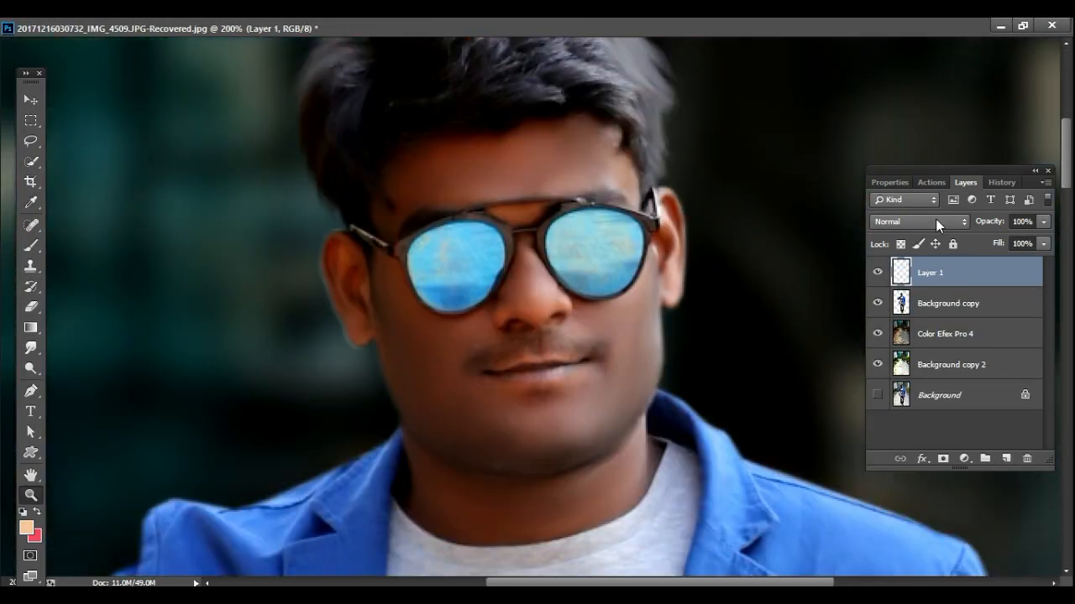
Set the new empty layer to Soft Light and paint the peach tone over the man's face, ears and neck.
click(935, 221)
click(915, 214)
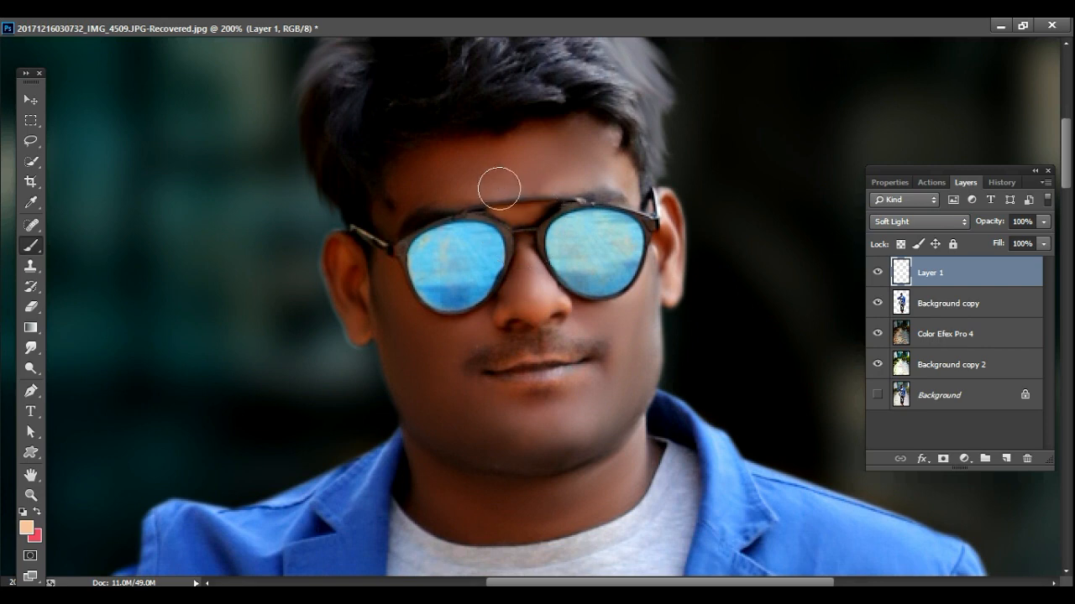
mouse_move(498, 189)
mouse_down()
mouse_move(581, 177)
mouse_move(560, 153)
mouse_move(397, 175)
mouse_move(402, 203)
mouse_move(516, 173)
mouse_move(519, 215)
mouse_up()
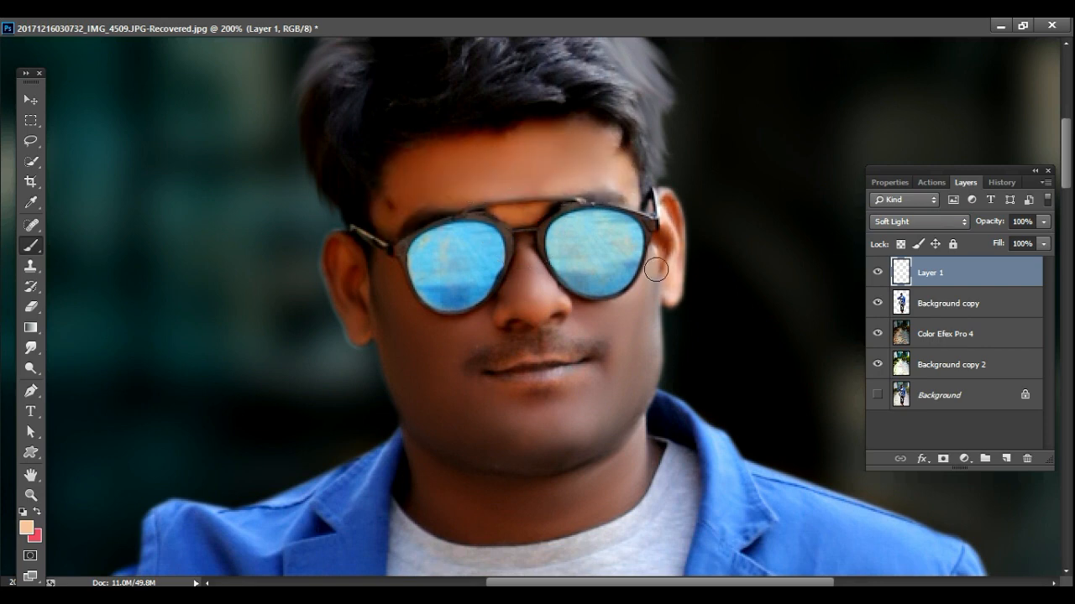
mouse_move(655, 270)
mouse_down()
mouse_move(625, 414)
mouse_move(597, 330)
mouse_move(498, 383)
mouse_move(579, 424)
mouse_move(450, 383)
mouse_move(545, 294)
mouse_move(513, 304)
mouse_move(599, 347)
mouse_move(630, 306)
mouse_move(432, 326)
mouse_move(398, 305)
mouse_move(383, 326)
mouse_move(341, 249)
mouse_move(358, 325)
mouse_move(397, 364)
mouse_move(409, 409)
mouse_move(562, 458)
mouse_move(431, 380)
mouse_move(454, 332)
mouse_move(408, 334)
mouse_move(464, 419)
mouse_move(591, 454)
mouse_move(635, 411)
mouse_up()
mouse_move(548, 448)
mouse_down()
mouse_move(544, 367)
mouse_move(417, 347)
mouse_move(451, 441)
mouse_move(545, 437)
mouse_move(643, 382)
mouse_move(523, 419)
mouse_move(618, 411)
mouse_up()
drag(523, 348, 512, 379)
drag(411, 554, 450, 371)
drag(369, 294, 319, 259)
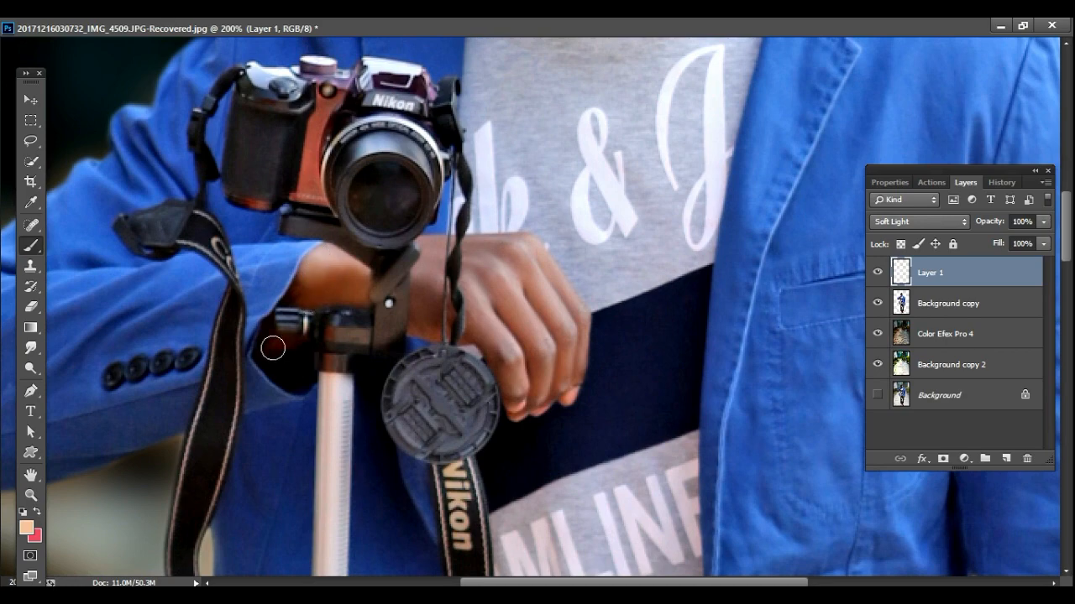
Paint the peach tone over both hands and merge the Soft Light layer down into Background copy.
mouse_move(415, 328)
mouse_down()
mouse_move(431, 307)
mouse_move(425, 324)
mouse_move(480, 322)
mouse_move(534, 406)
mouse_move(538, 260)
mouse_move(502, 260)
mouse_move(573, 361)
mouse_up()
mouse_move(587, 537)
mouse_down()
mouse_move(490, 417)
mouse_move(470, 537)
mouse_move(533, 448)
mouse_move(566, 446)
mouse_move(496, 318)
mouse_move(507, 436)
mouse_move(525, 348)
mouse_move(484, 370)
mouse_up()
key(x)
key(z)
alt+click(489, 418)
alt+click(489, 418)
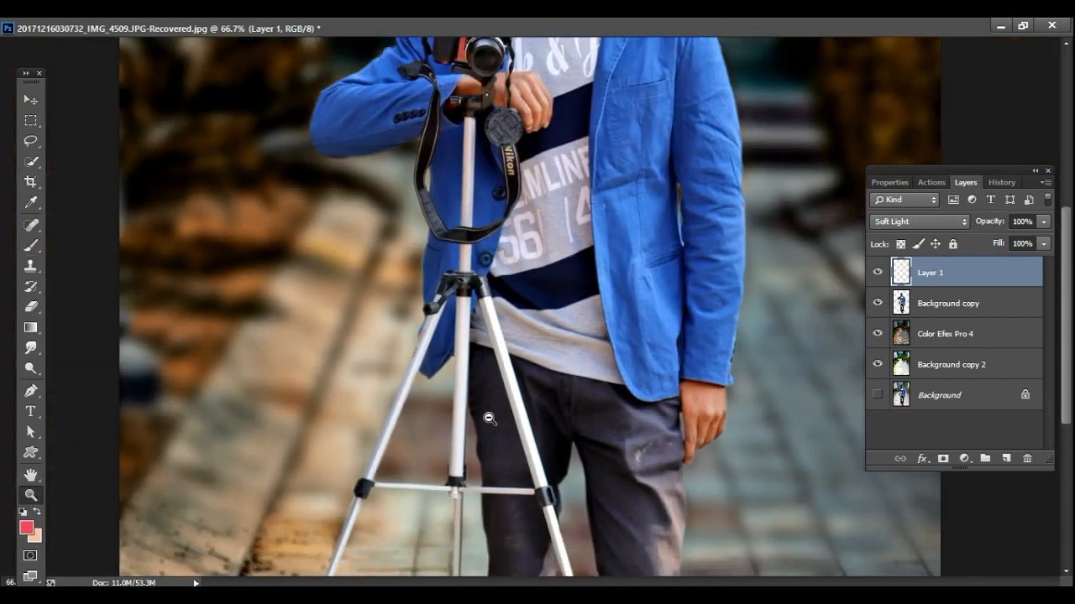
alt+click(489, 419)
right_click(923, 272)
click(667, 457)
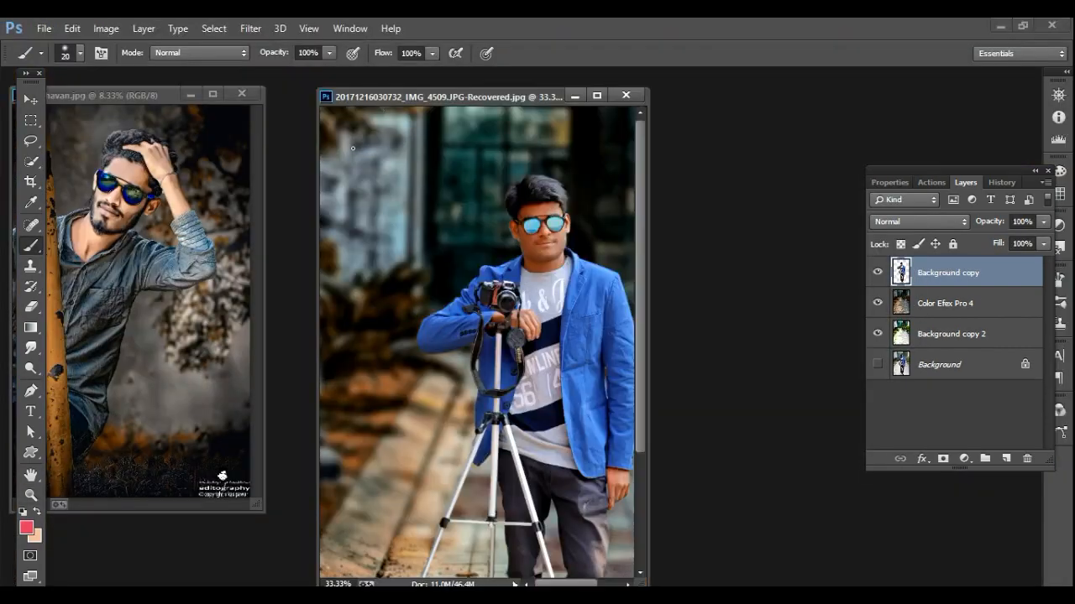
Apply the Color Efex Pro 3.0 Contrast Color Range filter to the cut-out man with Brightness at -11%.
click(250, 28)
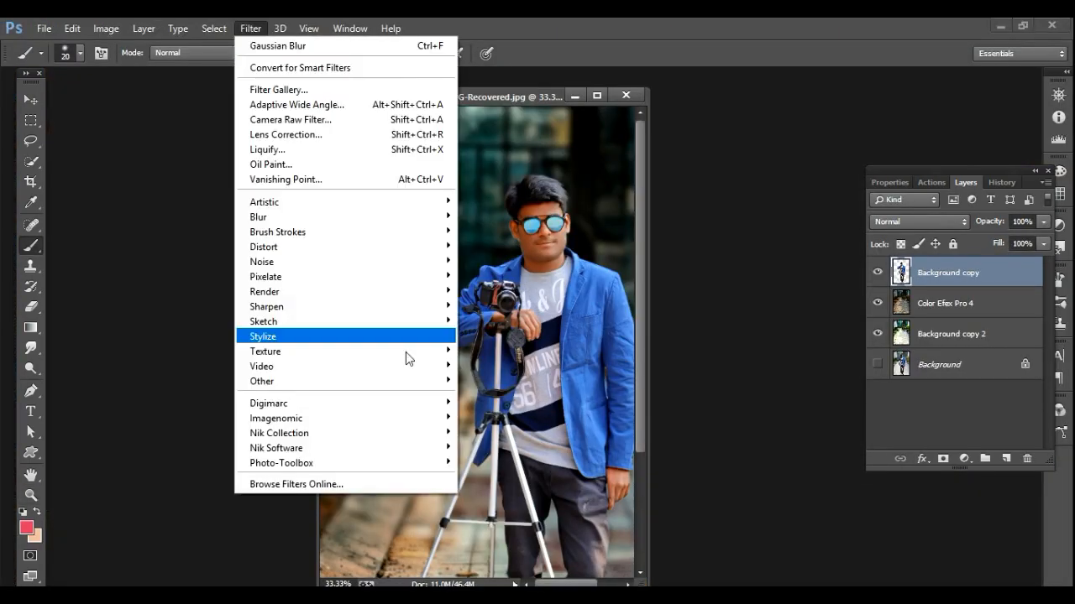
mouse_move(406, 447)
click(470, 448)
click(208, 271)
drag(864, 225, 858, 226)
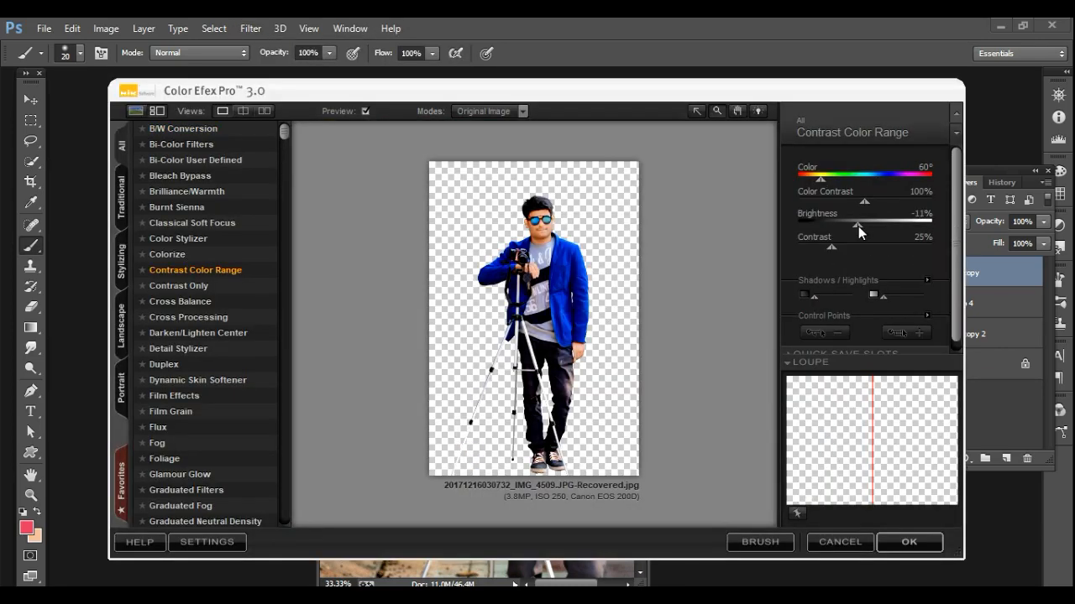
click(890, 544)
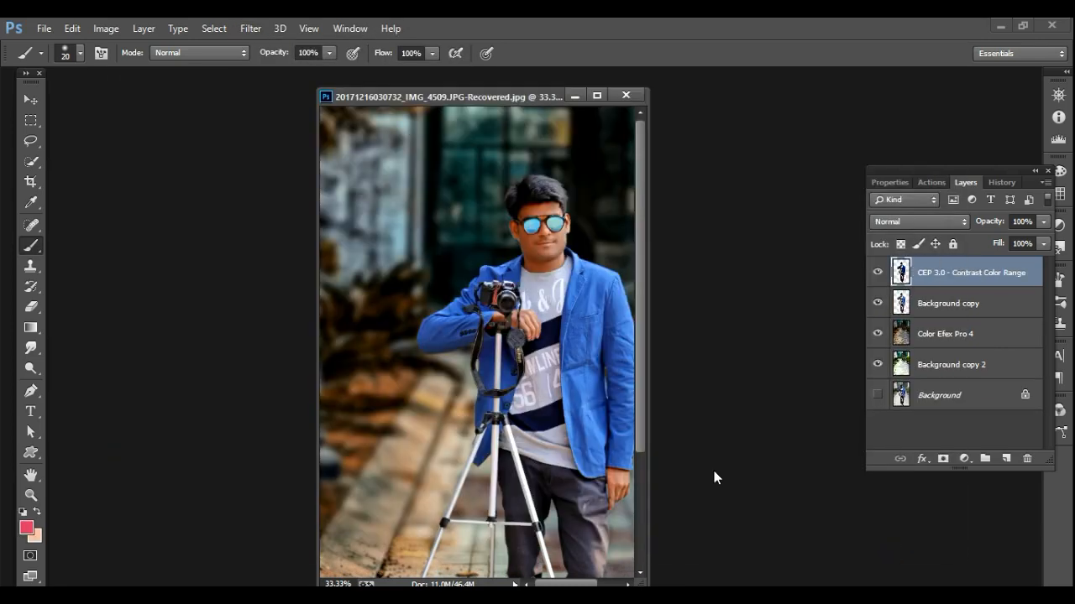
Reduce the eraser size to 10 and merge the Contrast Color Range layer down into Background copy.
scroll(515, 247, up, 5)
key(r)
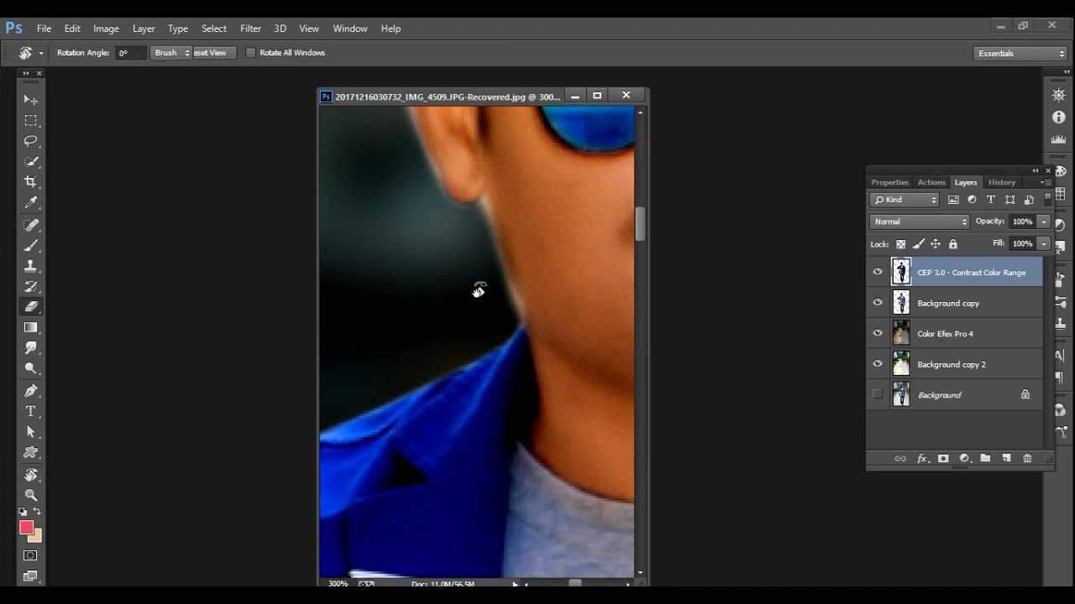
key([)
key([)
key([)
key([)
key([)
key([)
key([)
key([)
key([)
right_click(928, 273)
click(638, 467)
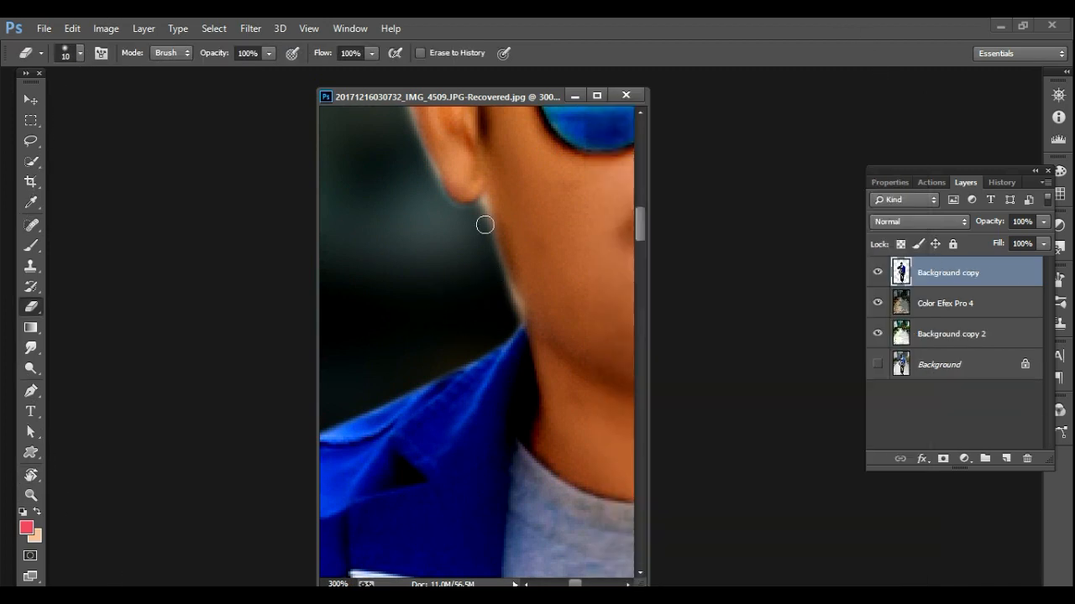
Erase the light fringe around the cheek, jaw and hanging hand, including the gap beside the trousers, with a small eraser.
drag(460, 216, 397, 278)
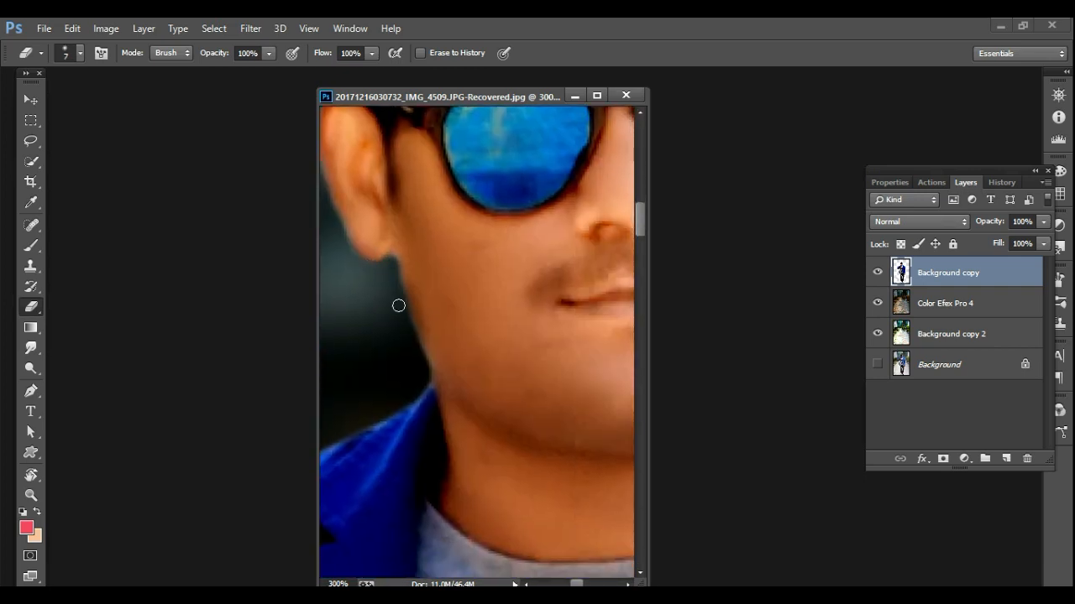
mouse_move(398, 305)
mouse_down()
mouse_move(453, 414)
mouse_move(395, 188)
mouse_up()
mouse_move(470, 504)
mouse_down()
mouse_move(446, 340)
mouse_move(497, 244)
mouse_up()
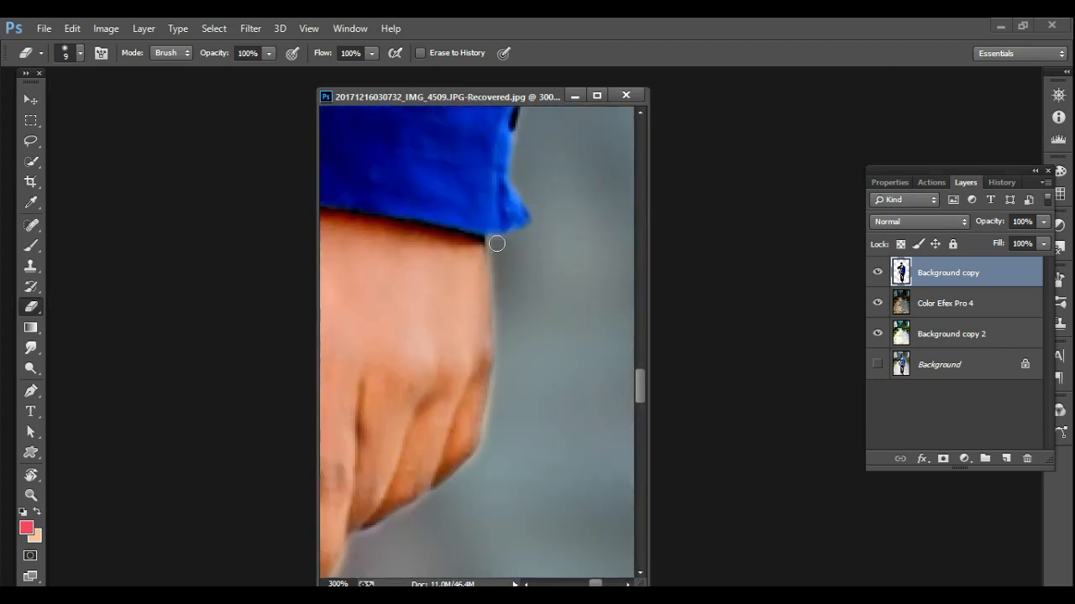
drag(439, 466, 479, 274)
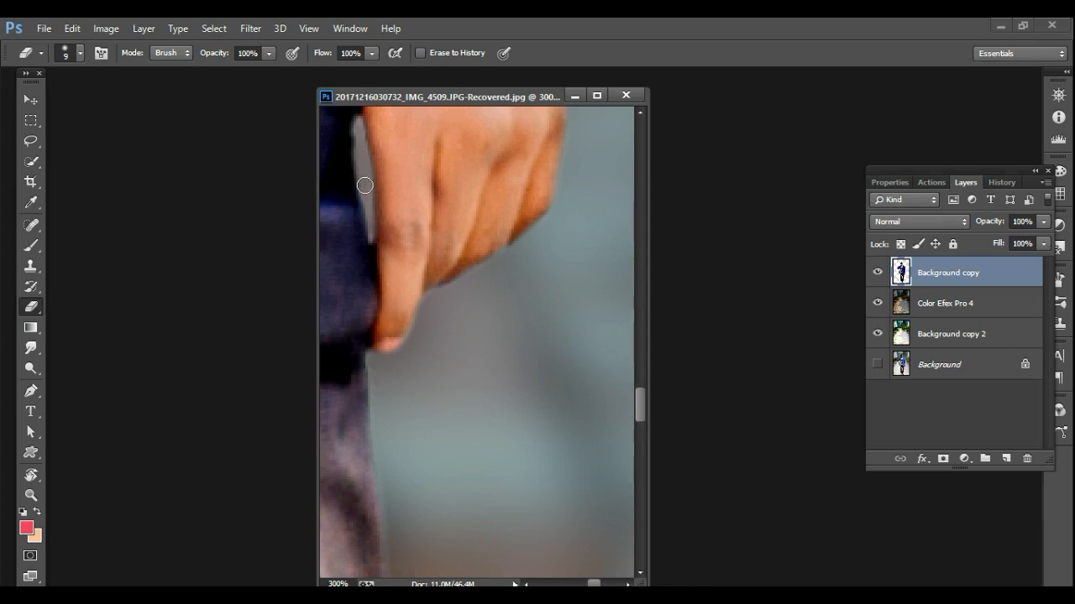
drag(384, 202, 328, 201)
drag(328, 202, 549, 168)
drag(476, 193, 395, 192)
Apply Color Efex Pro 4 with the Dark Contrasts filter to the Background copy layer.
right_click(932, 280)
click(250, 27)
mouse_move(382, 432)
click(496, 447)
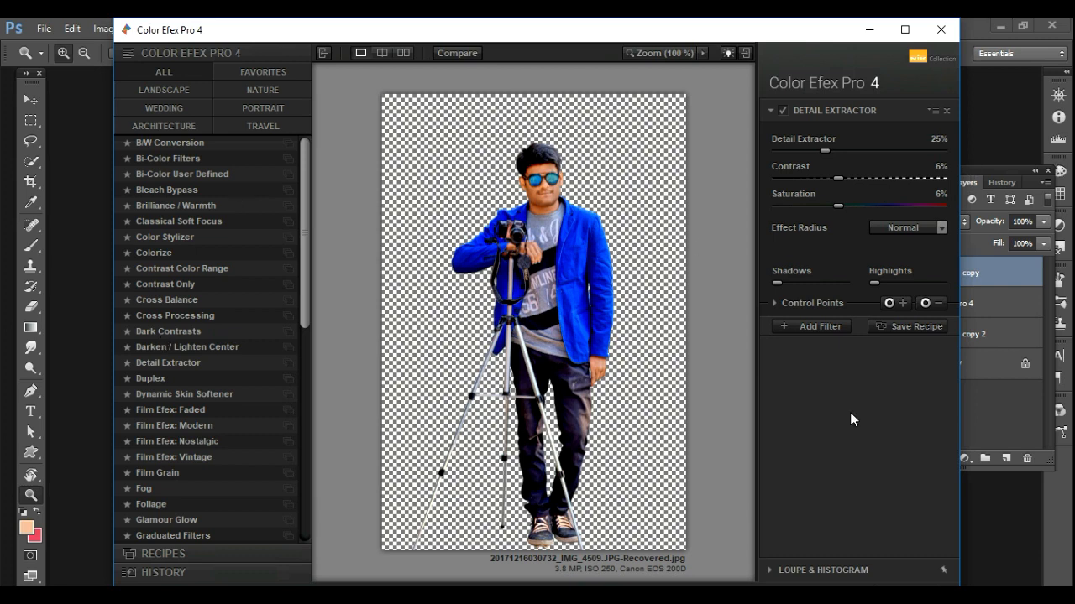
click(201, 332)
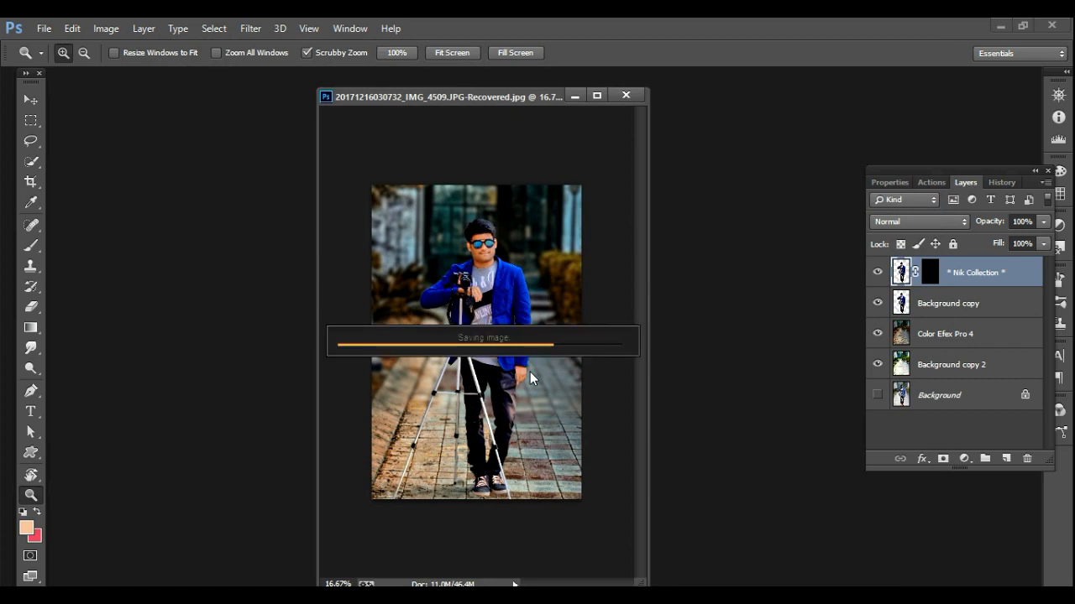
Enlarge the eraser to 40 and erase the Color Efex Pro 4 effect over the man's face, ears and neck.
drag(487, 250, 554, 250)
key(e)
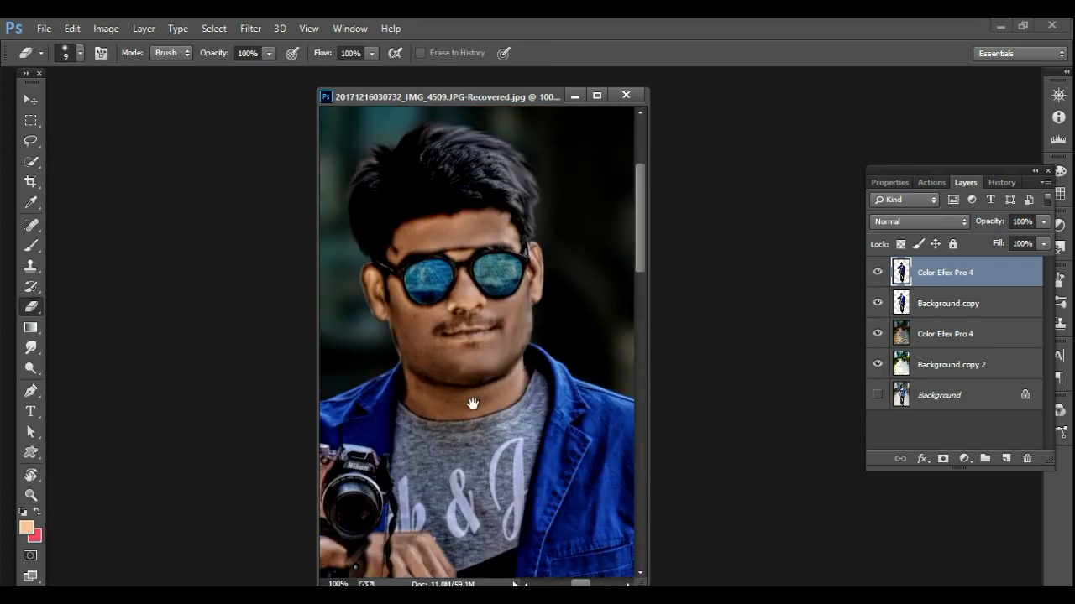
key(])
mouse_move(486, 343)
mouse_down()
mouse_move(443, 348)
mouse_move(507, 316)
mouse_move(467, 320)
mouse_move(464, 284)
mouse_up()
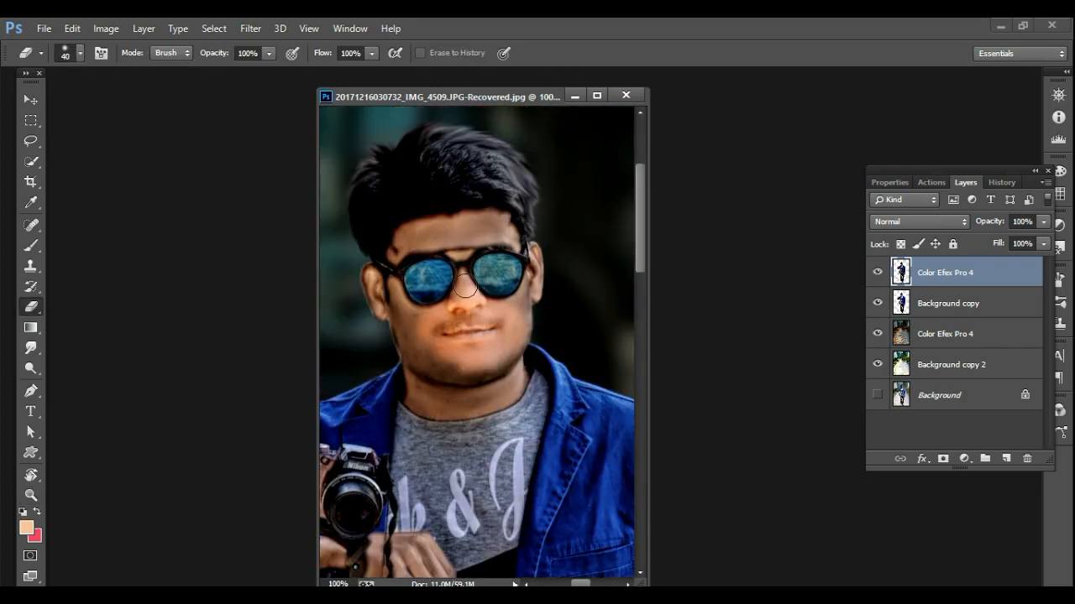
mouse_move(531, 294)
mouse_down()
mouse_move(506, 362)
mouse_move(436, 378)
mouse_move(365, 281)
mouse_move(405, 270)
mouse_move(416, 236)
mouse_move(491, 238)
mouse_move(485, 232)
mouse_move(447, 320)
mouse_up()
mouse_move(446, 391)
mouse_down()
mouse_move(472, 404)
mouse_move(516, 358)
mouse_up()
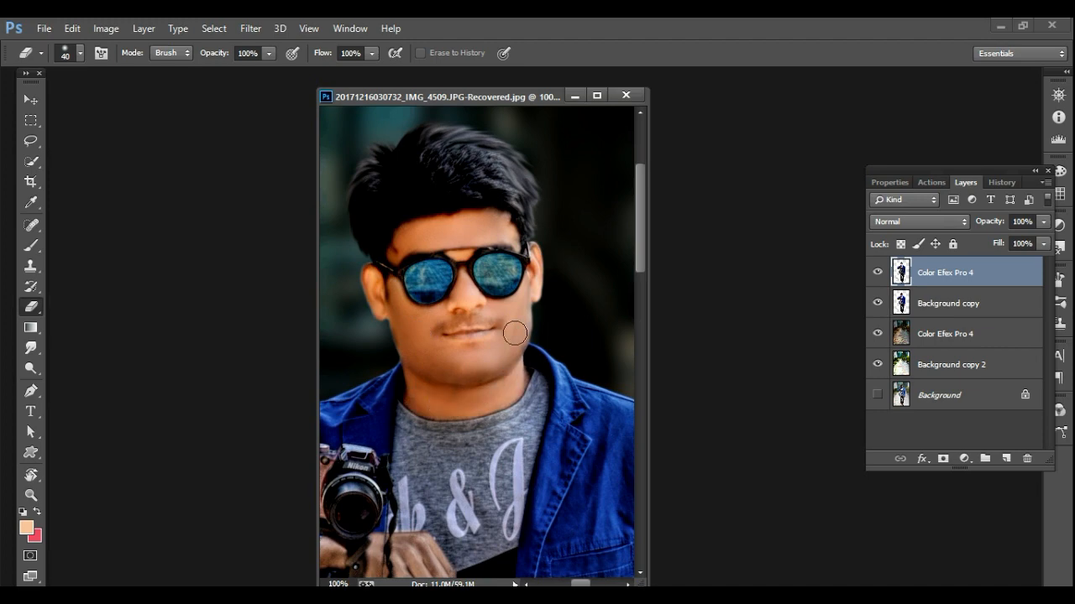
Erase the Color Efex Pro 4 effect over both hands with a size 25 eraser and merge the layer into Background copy.
drag(538, 299, 633, 114)
mouse_move(504, 395)
mouse_down()
mouse_move(529, 420)
mouse_move(507, 393)
mouse_up()
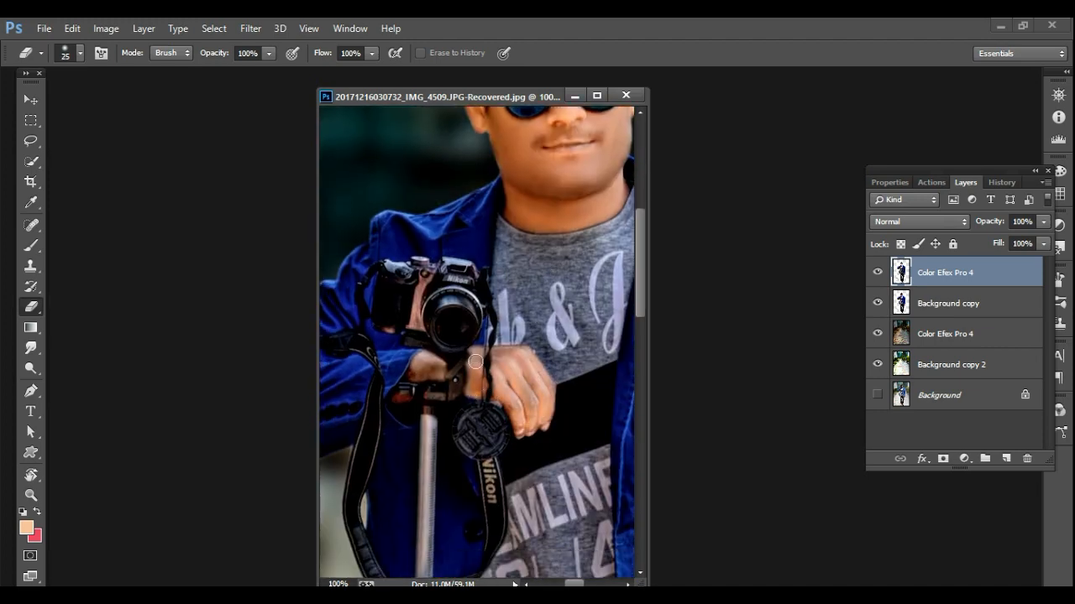
drag(613, 546, 535, 311)
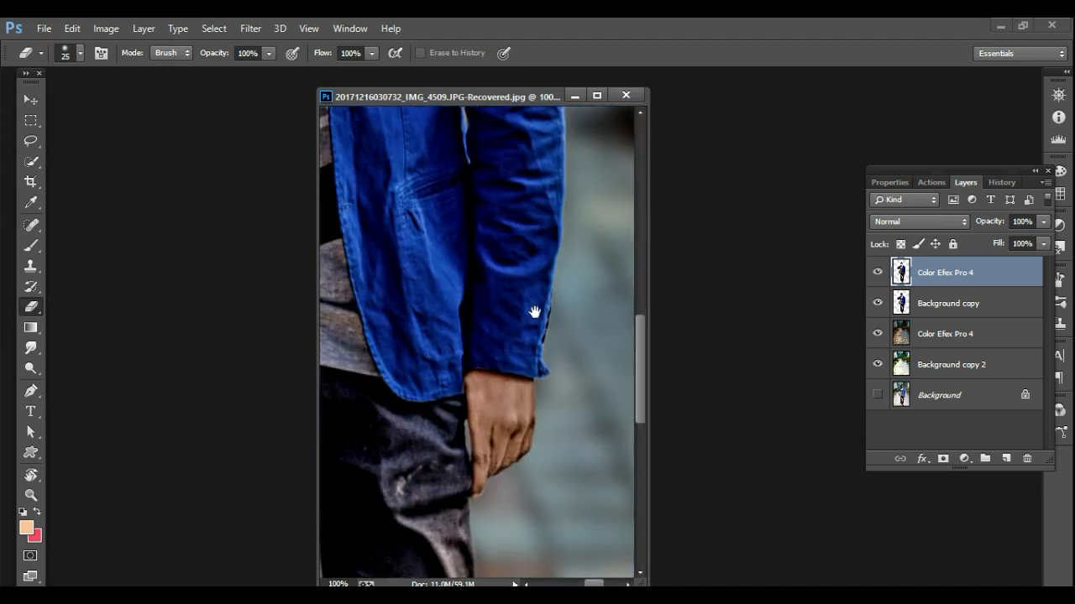
drag(477, 394, 501, 457)
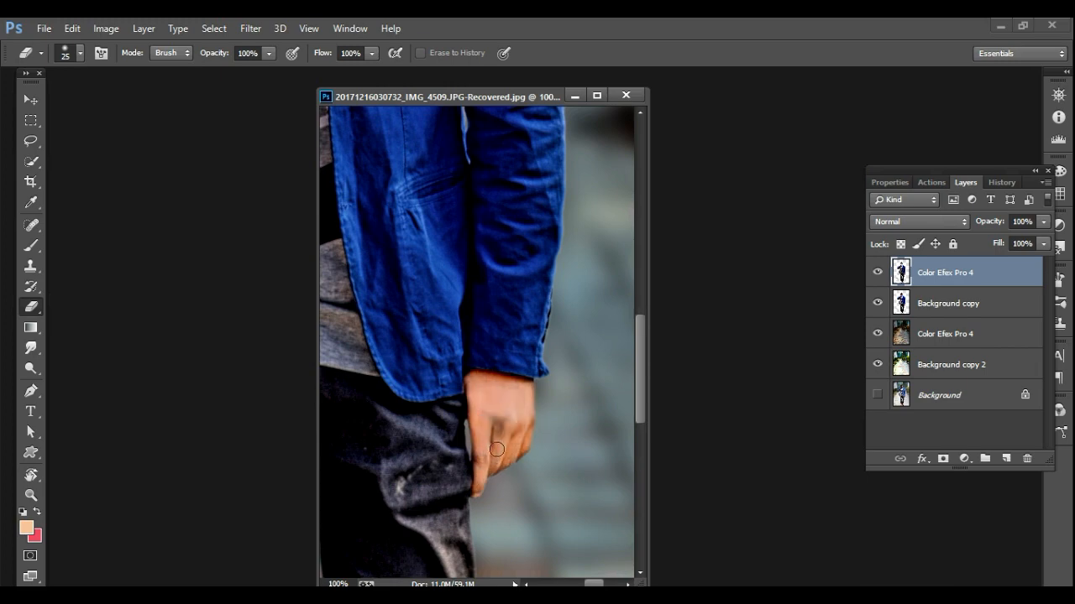
key(ctrl+0)
key(ctrl+e)
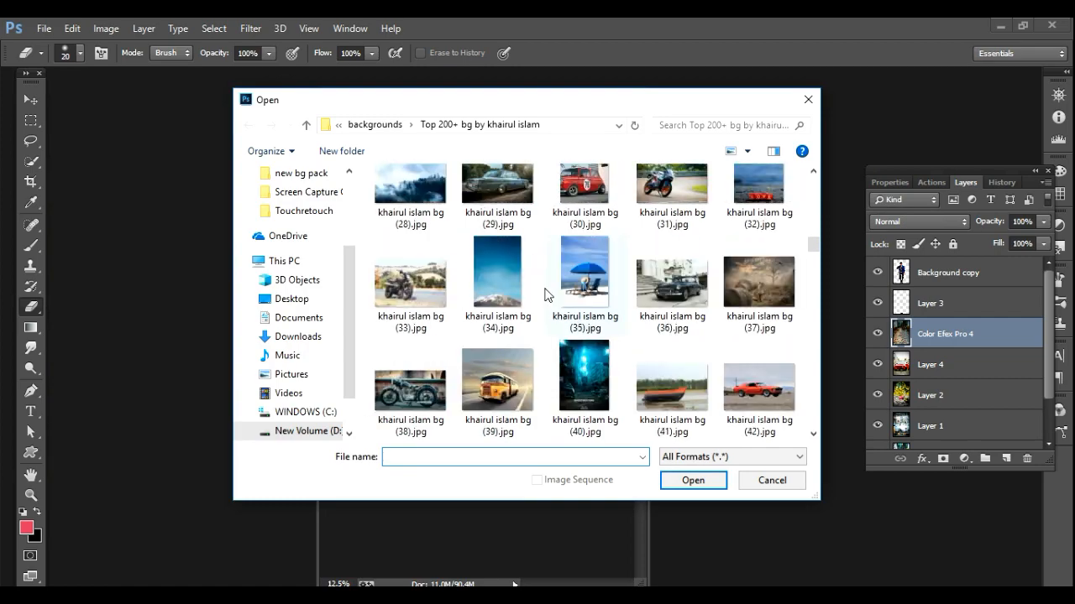
Open the red car photo numbered (173) from the Top 200+ backgrounds folder.
scroll(544, 294, down, 15)
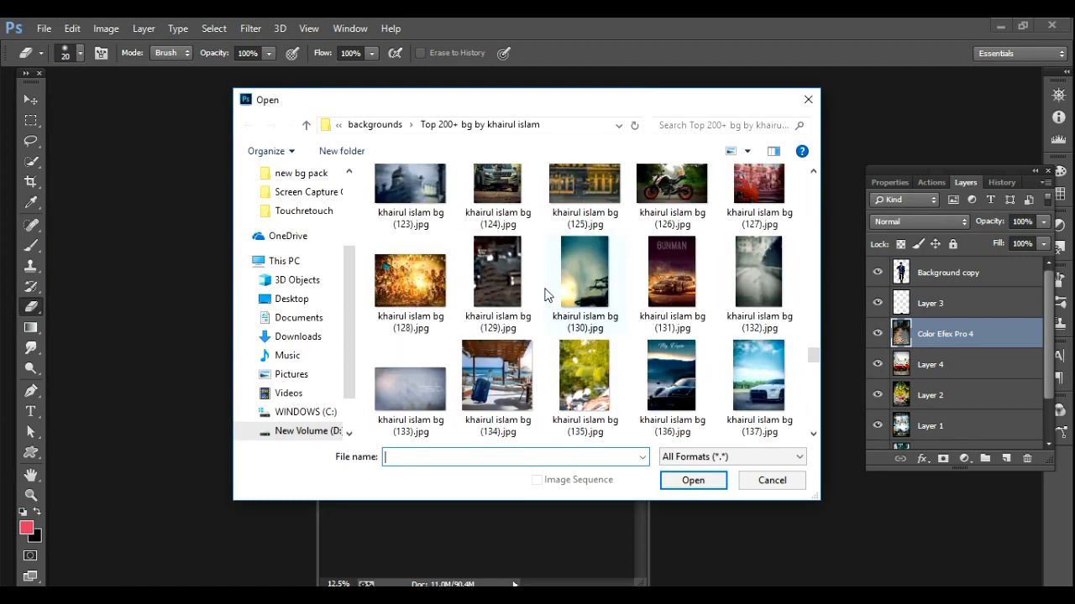
scroll(544, 294, down, 10)
click(386, 378)
click(693, 480)
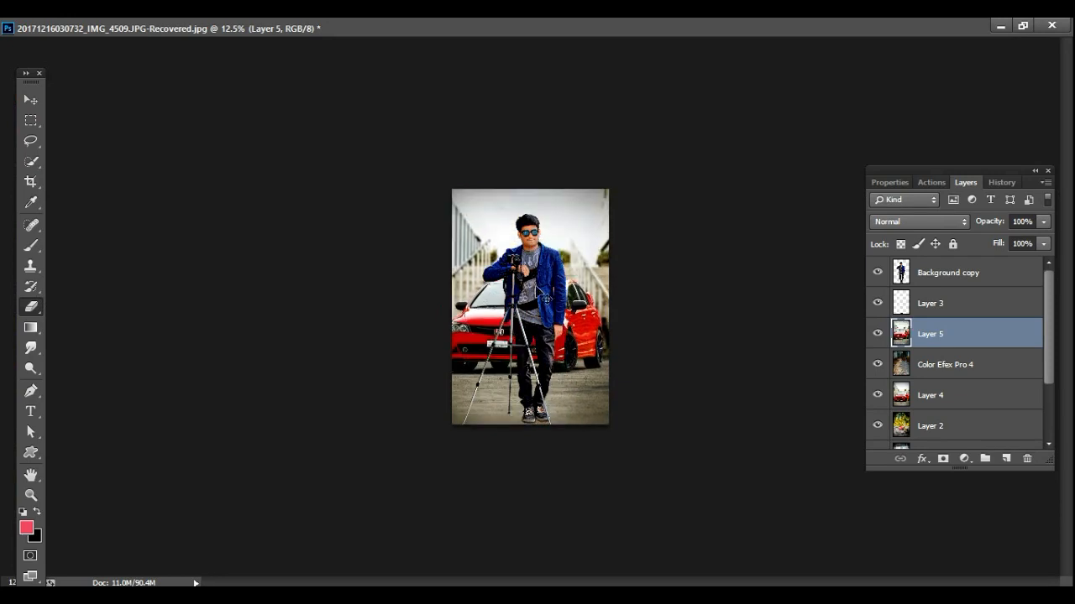
Transform the red car image on Layer 5 so it covers the canvas, and shift it slightly left behind the man.
drag(435, 169, 450, 188)
drag(613, 456, 619, 459)
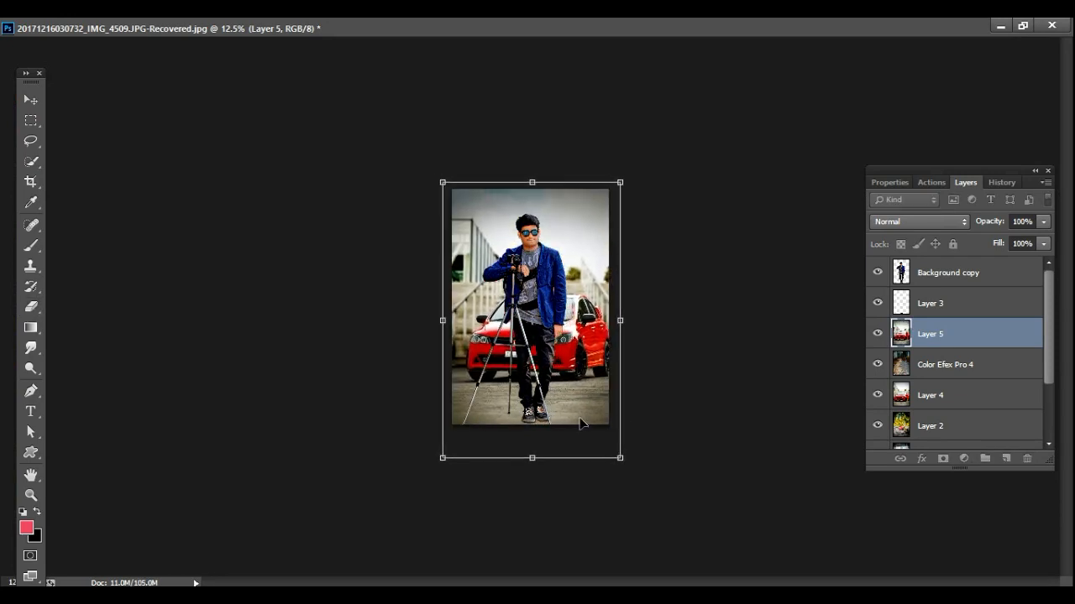
drag(581, 424, 571, 424)
key(Return)
key(e)
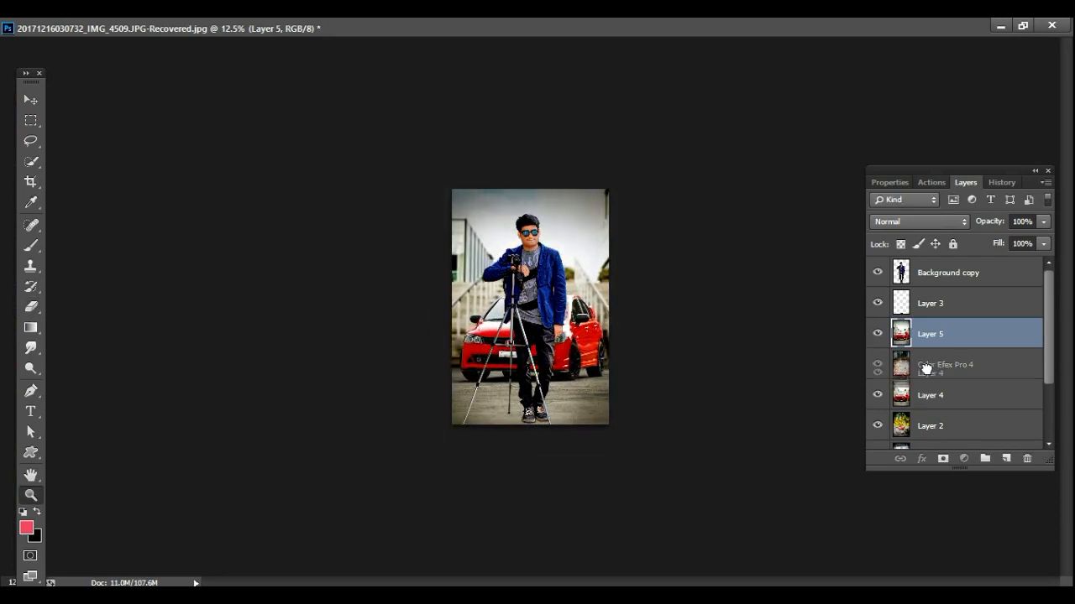
Place the Color Efex Pro 4 layer below Layer 4 and slightly enlarge the car image on Layer 5.
drag(926, 368, 924, 409)
key(ctrl+t)
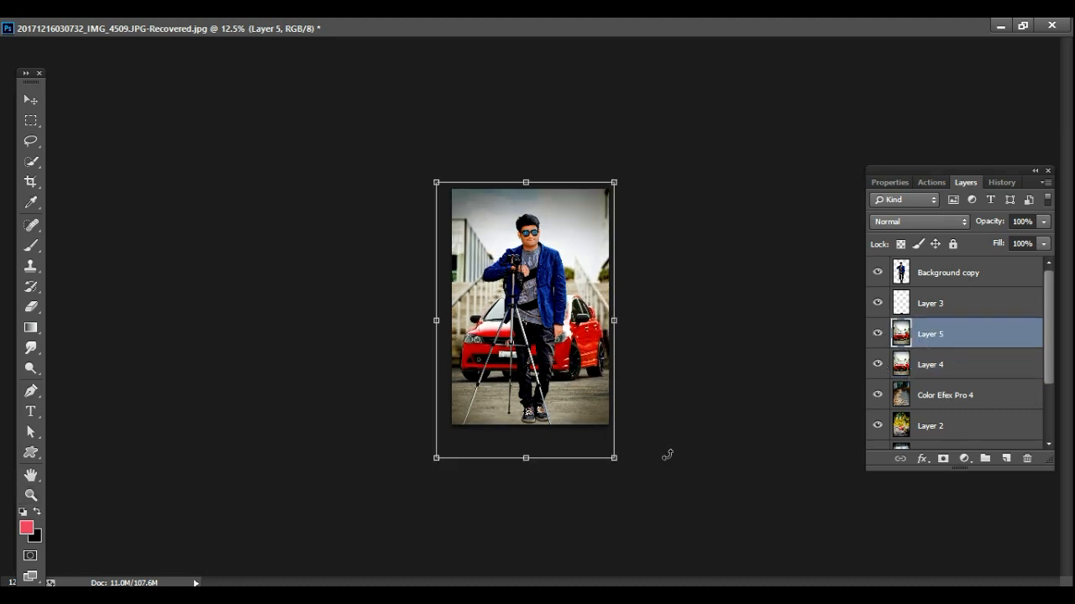
drag(614, 458, 616, 461)
key(Return)
Compare the picture with and without Layer 5, merge it into Layer 4, and merge Background copy into Layer 3.
key(z)
click(877, 334)
click(878, 334)
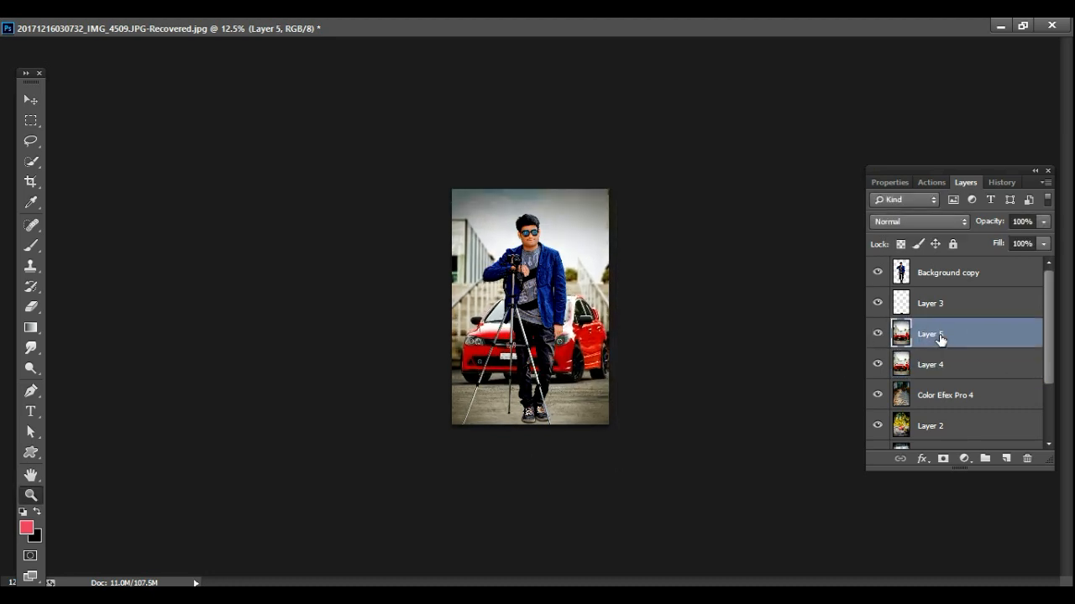
key(ctrl+e)
right_click(934, 274)
click(634, 463)
click(1021, 26)
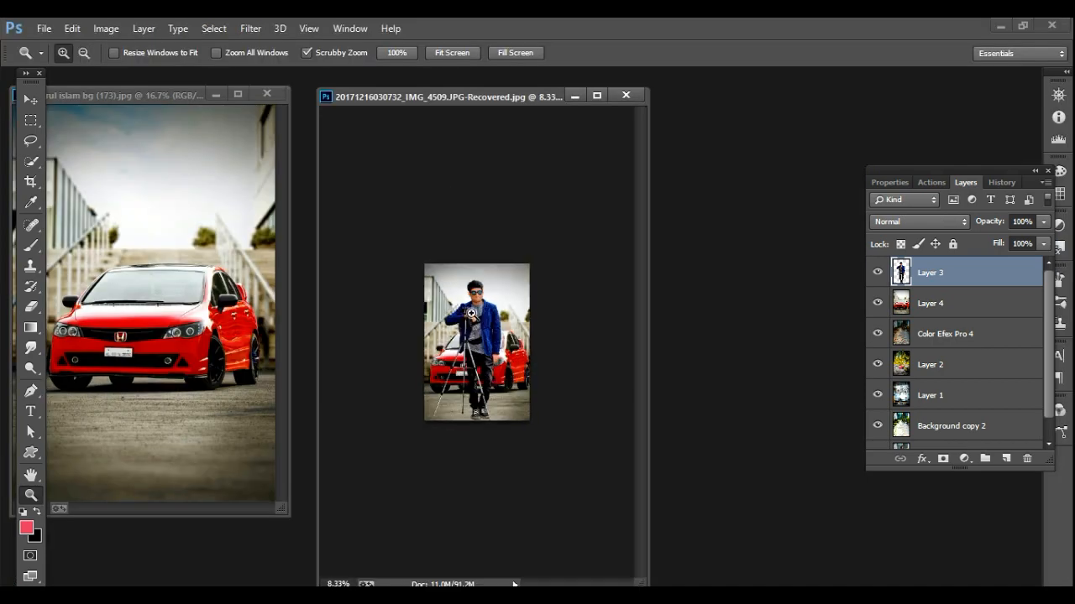
Run the Oil Paint 2 action from the Premium Oil Paint Pack on Layer 3.
drag(471, 314, 828, 320)
click(931, 182)
click(946, 246)
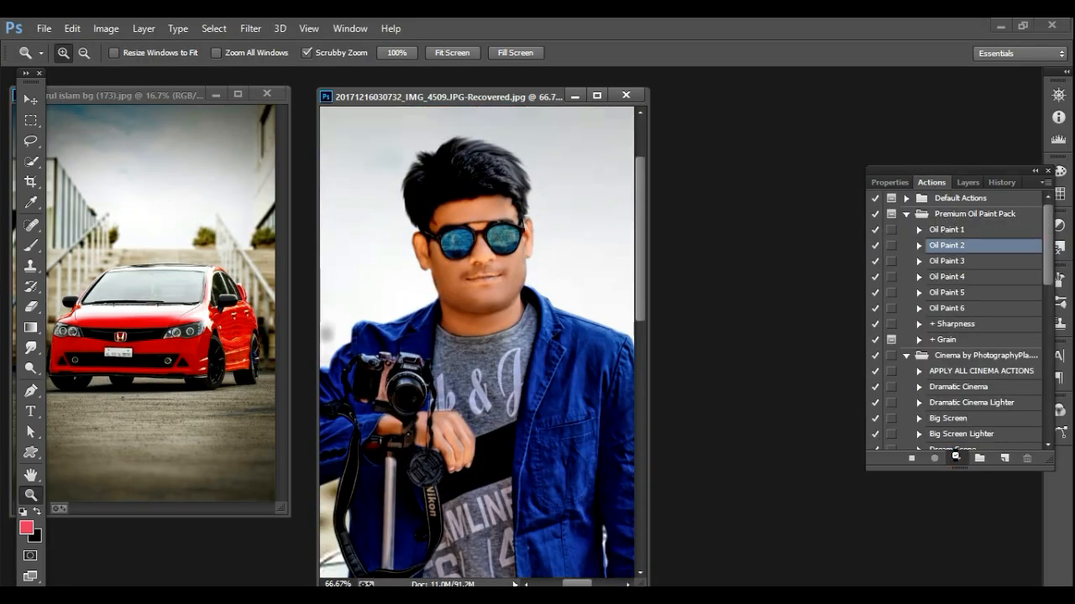
click(956, 457)
click(966, 182)
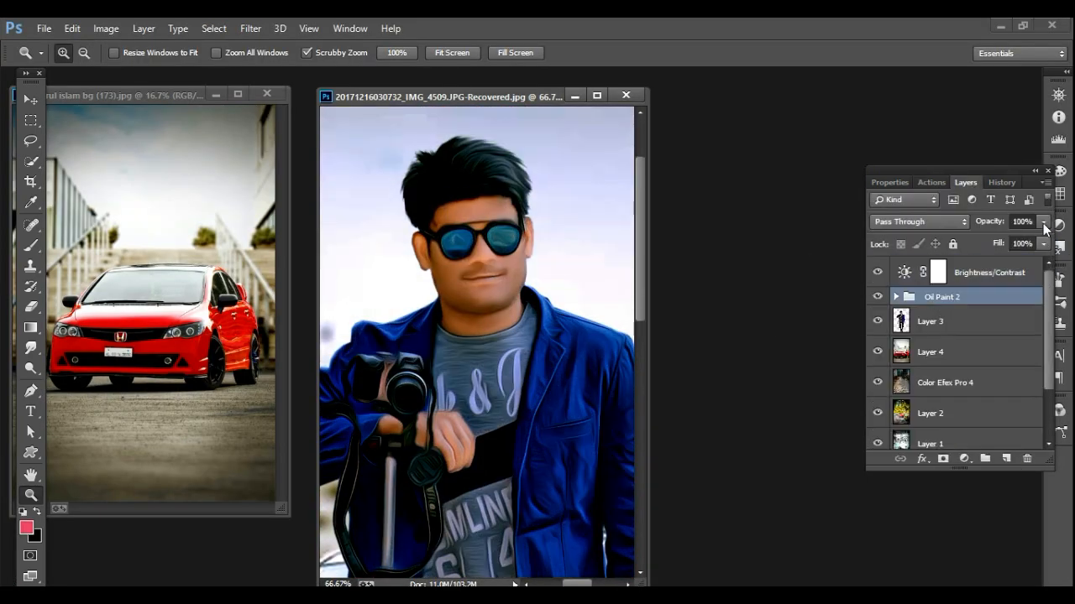
Reduce the Oil Paint 2 group's opacity to 34% and delete its Color Balance and Color Fill layers.
drag(1043, 221, 988, 242)
click(896, 296)
click(982, 322)
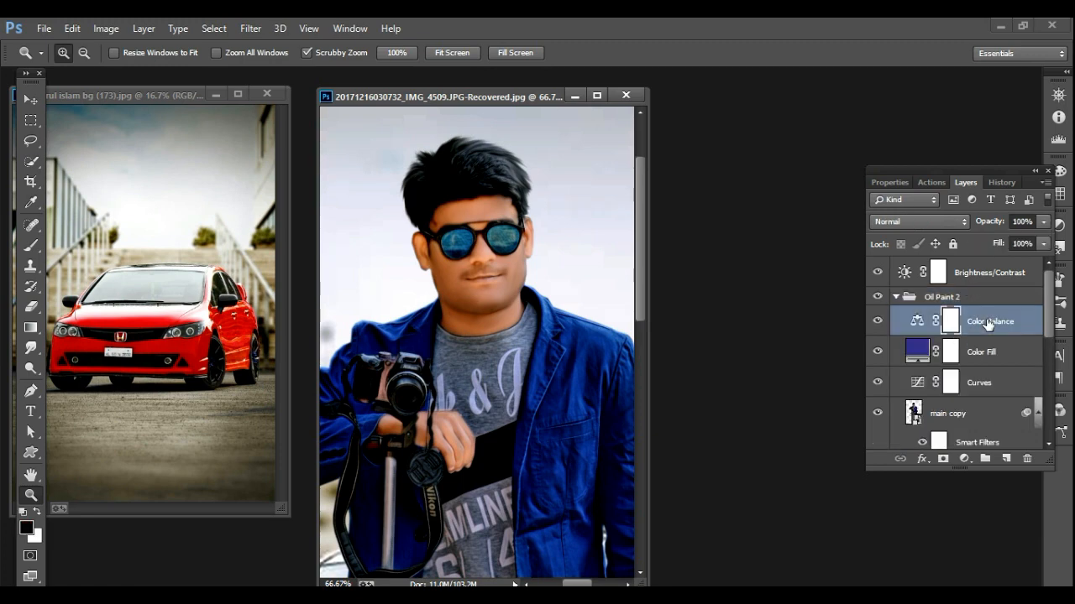
key(Delete)
key(Delete)
click(896, 296)
scroll(576, 383, down, 4)
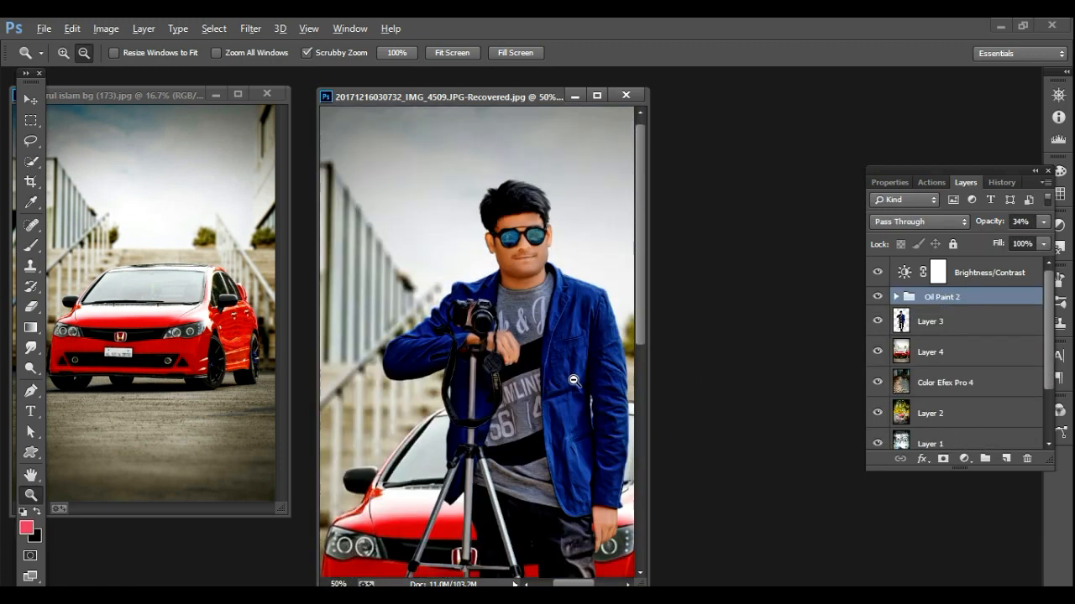
Hide the Color Efex Pro 4, Layer 2, Layer 1 and Background copy 2 layers.
drag(878, 382, 877, 443)
scroll(923, 401, down, 3)
click(877, 401)
scroll(940, 361, up, 3)
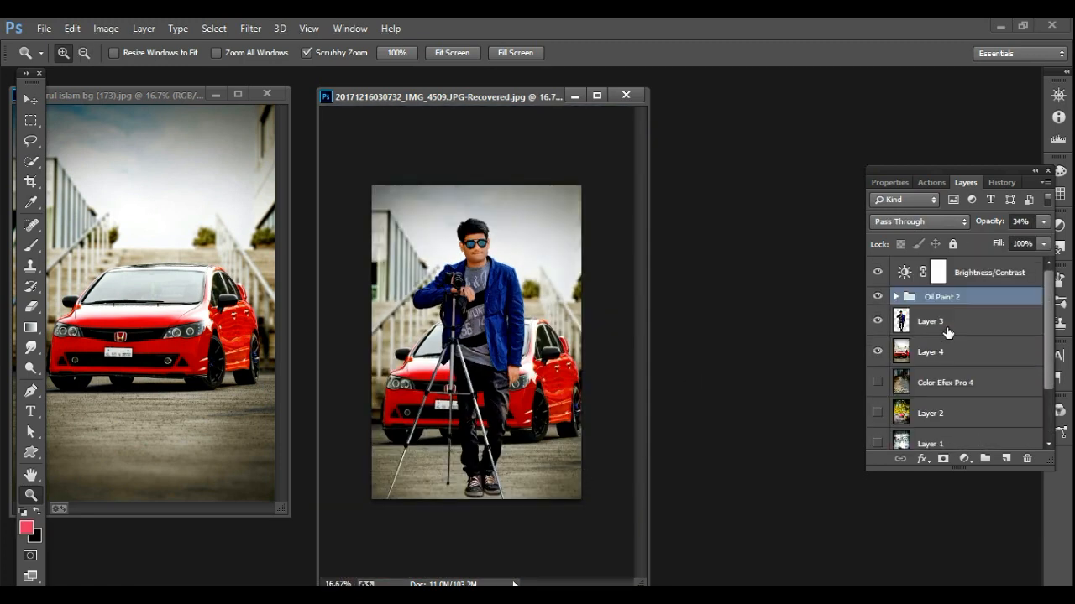
Duplicate Layer 4 and apply a Gaussian Blur with a 12.7-pixel radius to the copy.
click(947, 328)
right_click(930, 353)
click(700, 482)
key(ctrl+j)
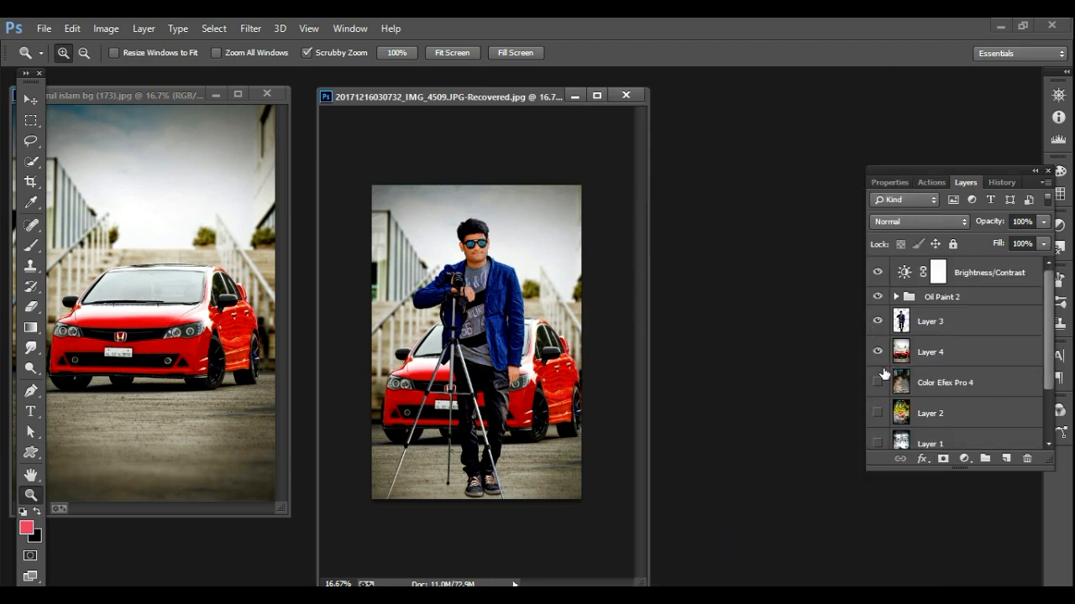
click(250, 27)
mouse_move(398, 216)
click(504, 325)
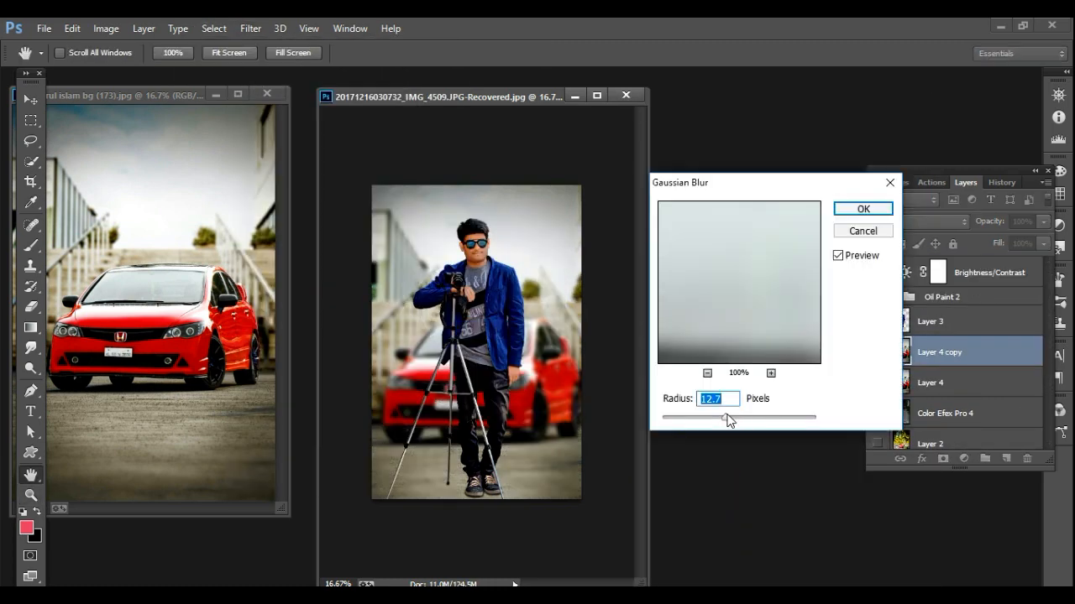
key(Return)
Erase the blur over the ground near the feet with a size 800 eraser and merge all visible layers into Layer 4.
key(e)
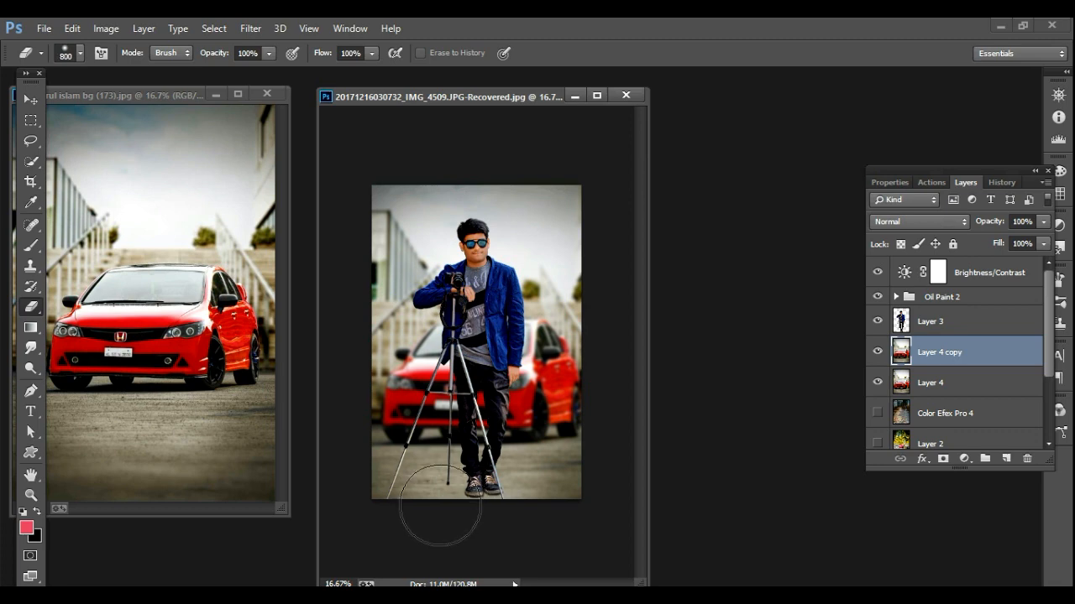
right_click(937, 353)
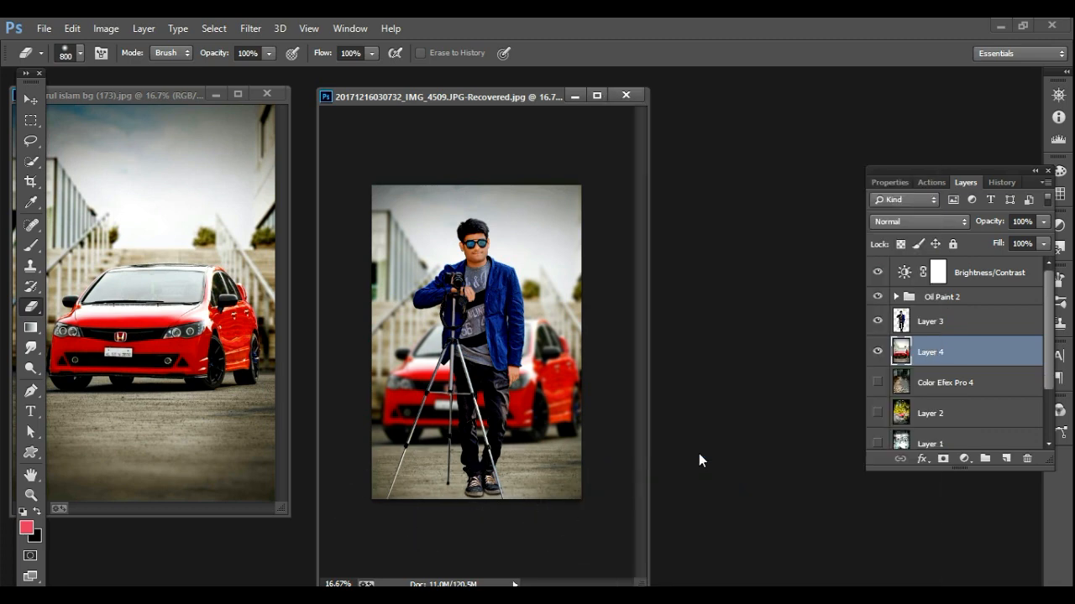
click(691, 481)
Apply the Camera Raw filter to the merged Layer 4 with Clarity at +48.
click(251, 28)
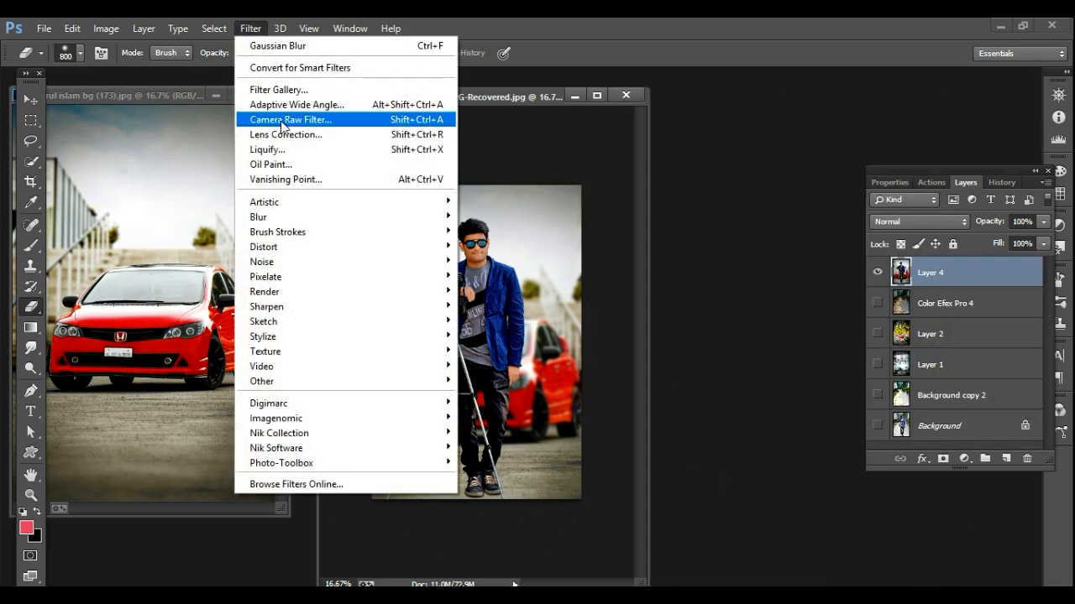
click(361, 112)
drag(845, 501, 882, 501)
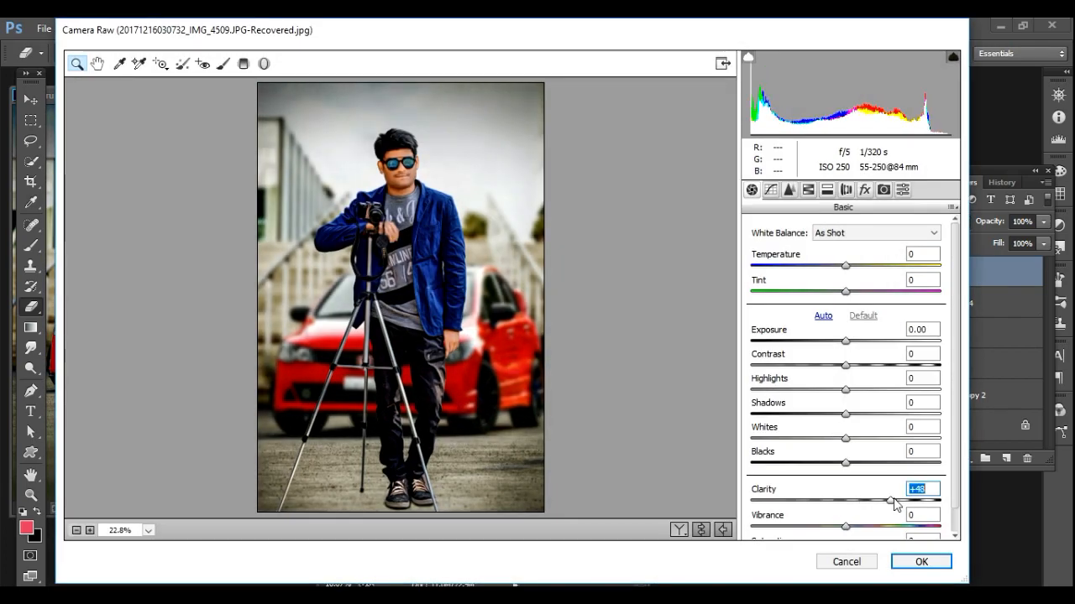
click(912, 564)
key(z)
click(476, 189)
alt+click(475, 189)
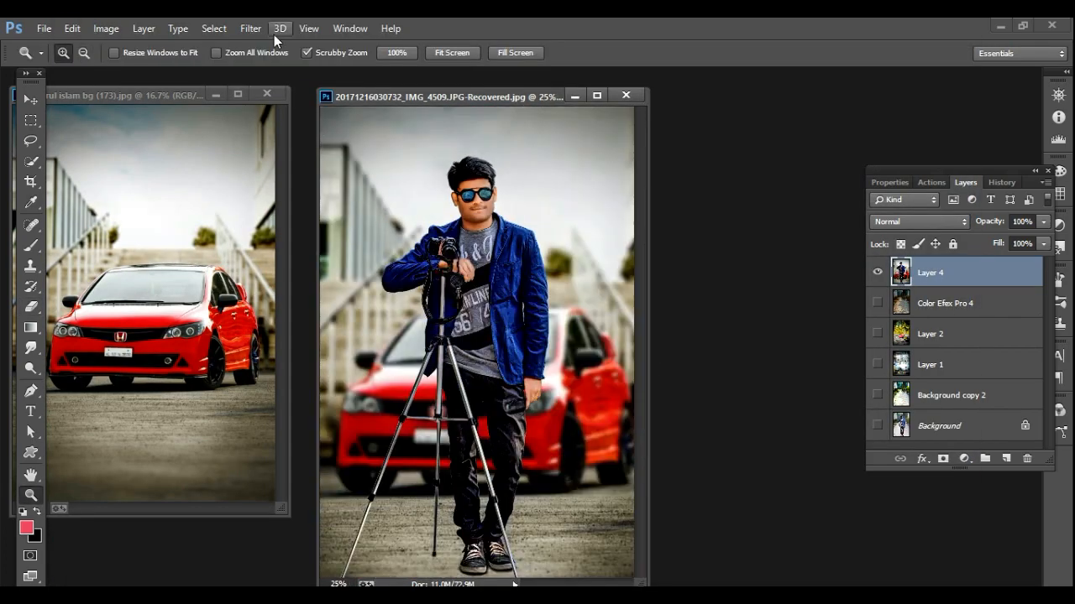
Duplicate Layer 4 and apply the Camera Raw preset "ble red smoke" to the copy, after comparing it with "with out green".
click(250, 28)
click(750, 314)
key(ctrl+j)
click(255, 28)
click(286, 118)
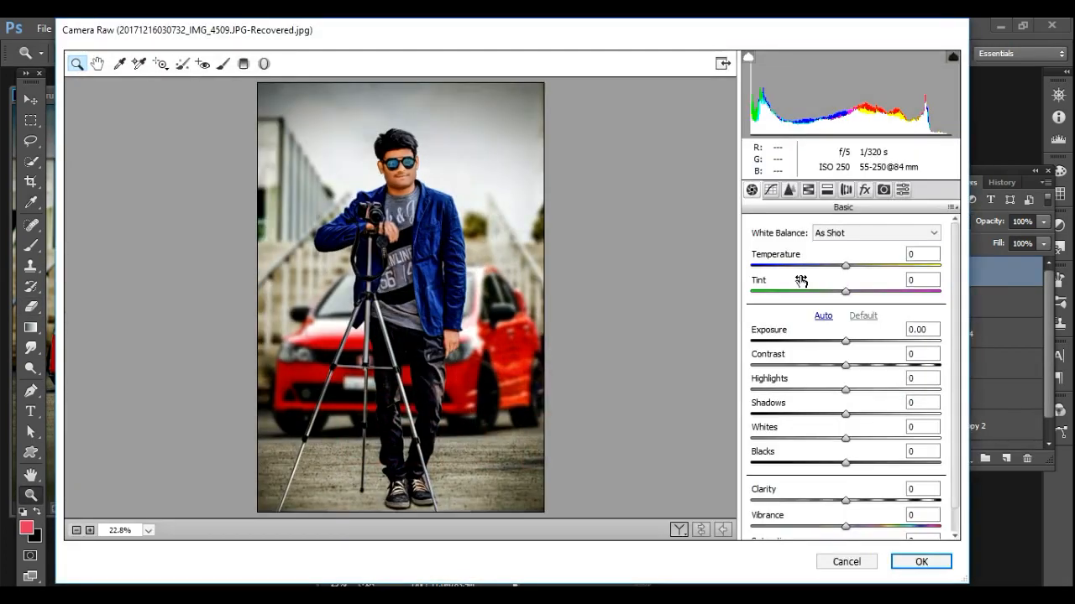
click(902, 189)
scroll(790, 420, down, 10)
click(777, 517)
click(769, 401)
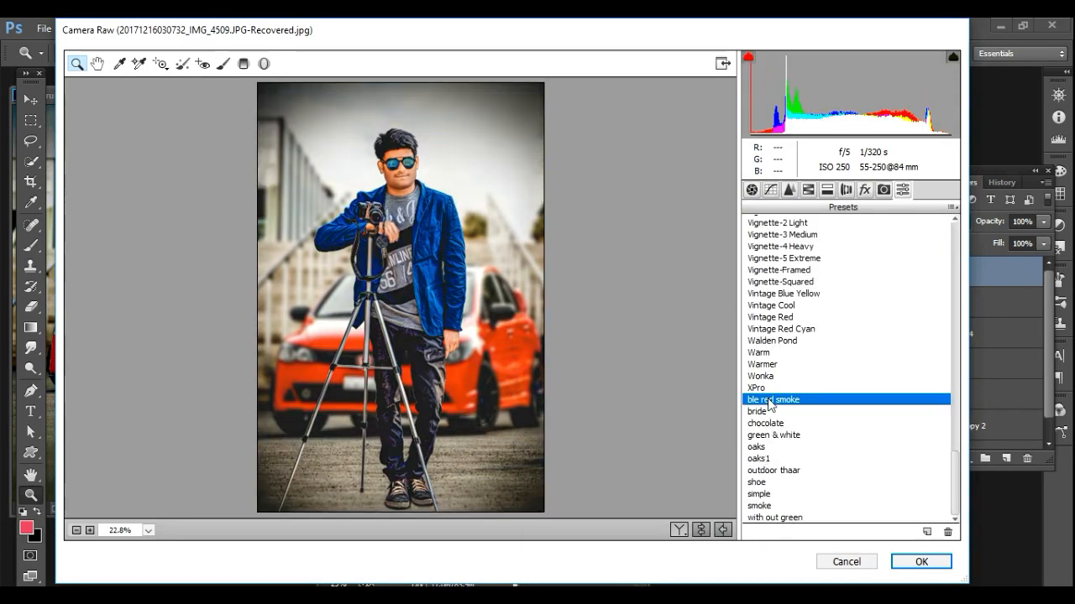
click(776, 518)
click(772, 399)
click(921, 562)
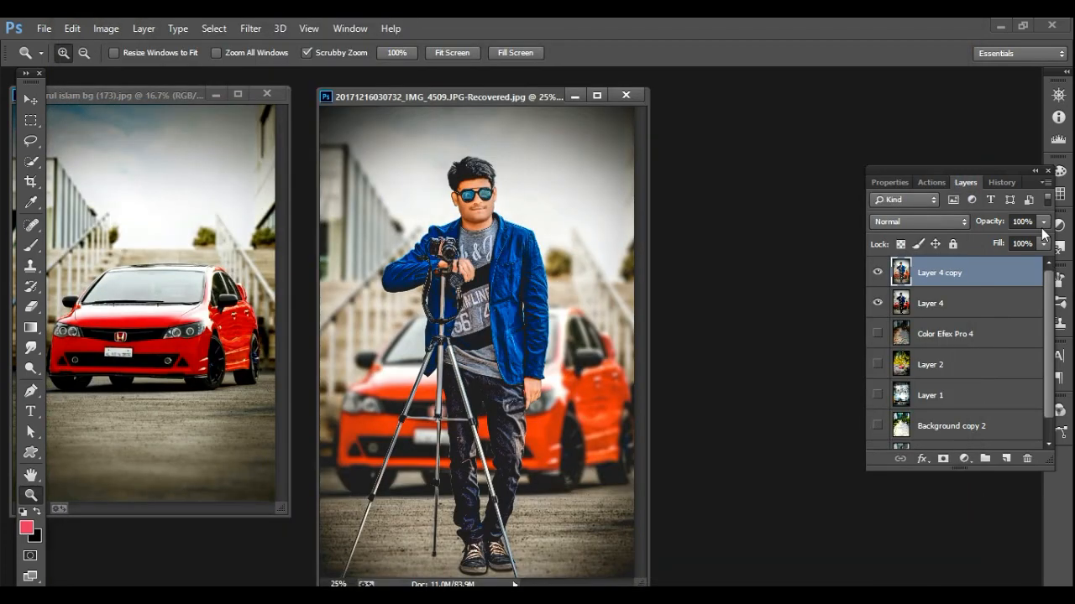
Set the Layer 4 copy's opacity to 75% and merge it down into Layer 4.
key(7)
key(5)
scroll(470, 183, up, 5)
click(30, 347)
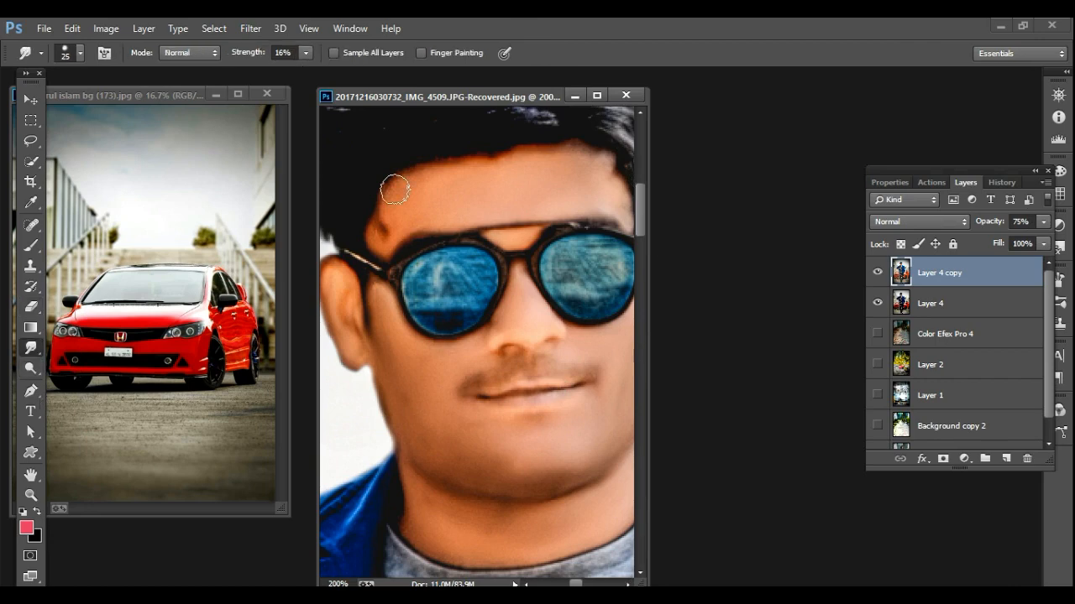
key(Delete)
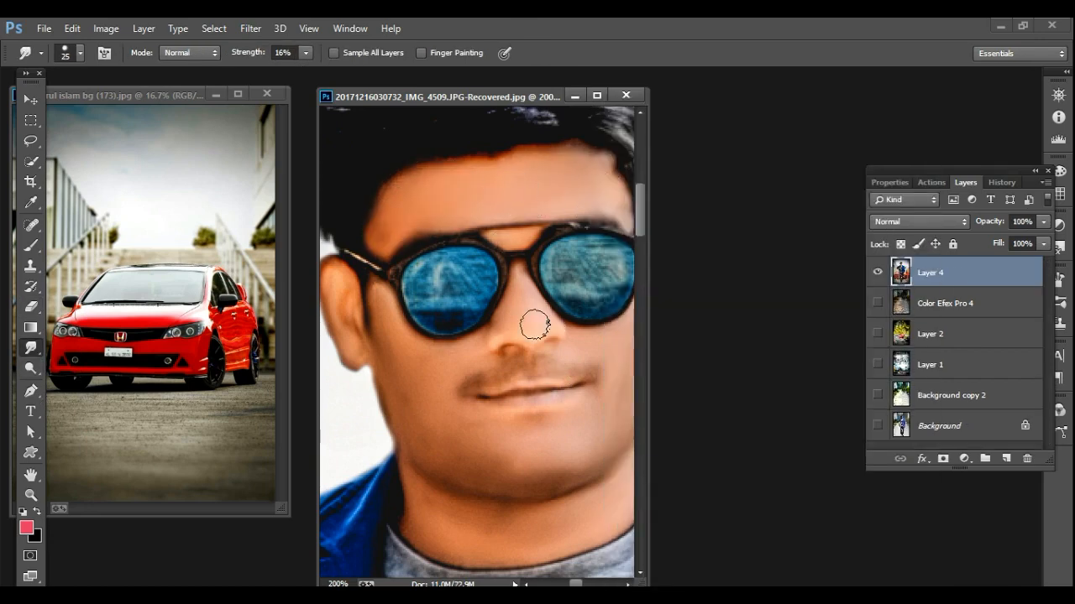
Smooth the skin on the man's face, ears and neck with the Smudge tool at 16% strength.
key(f)
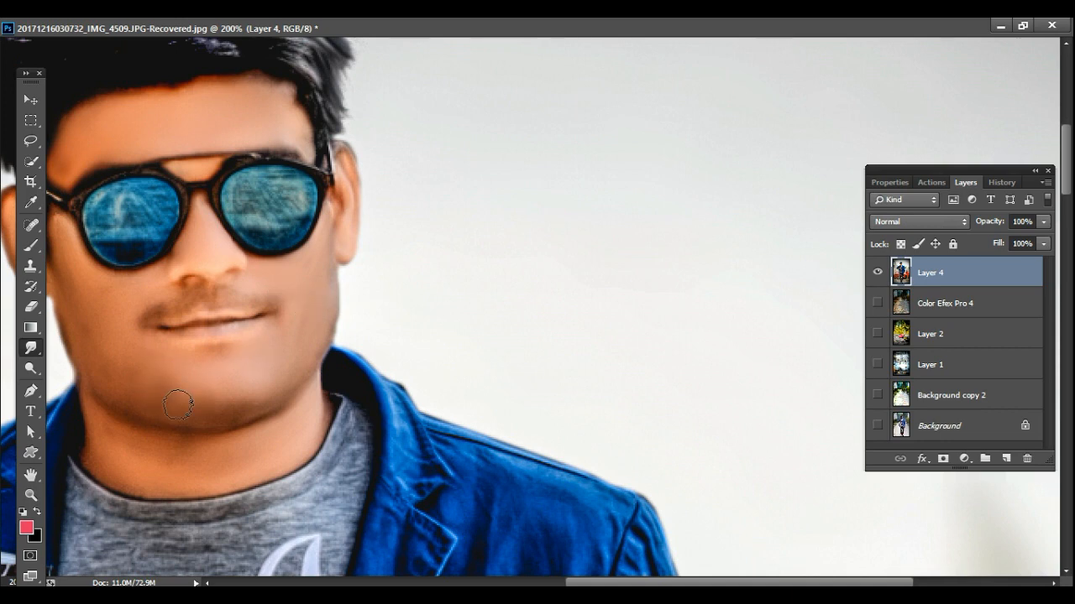
drag(148, 367, 282, 393)
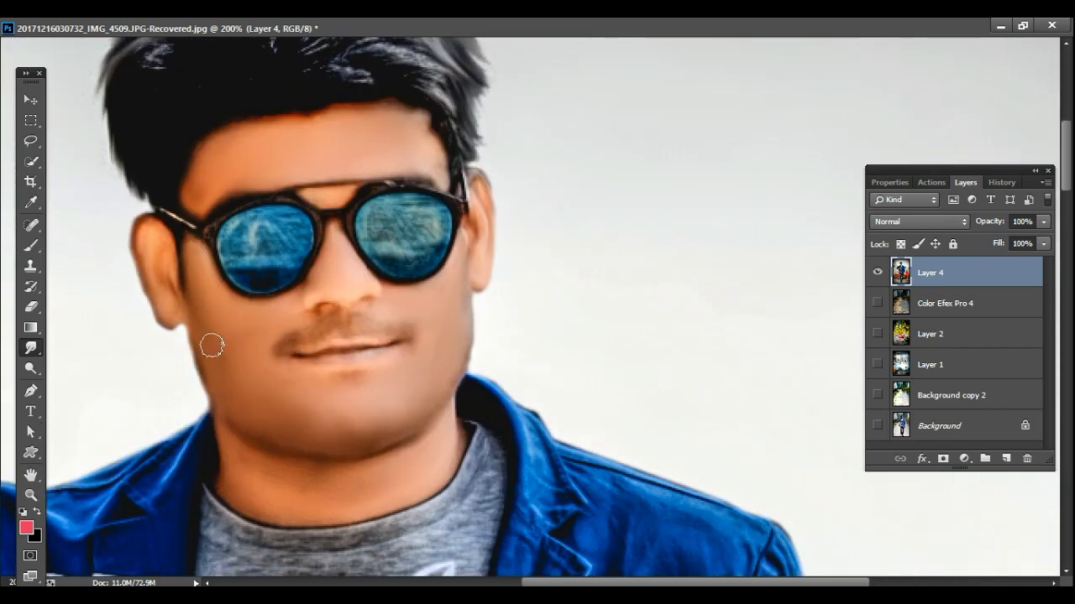
scroll(375, 397, down, 2)
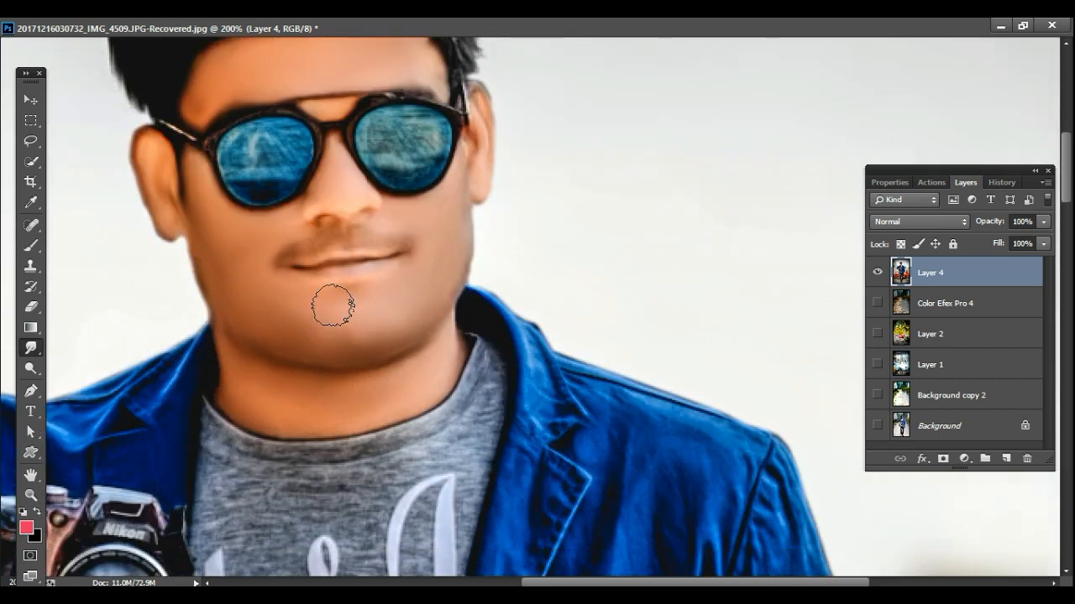
scroll(333, 306, up, 1)
scroll(494, 238, up, 1)
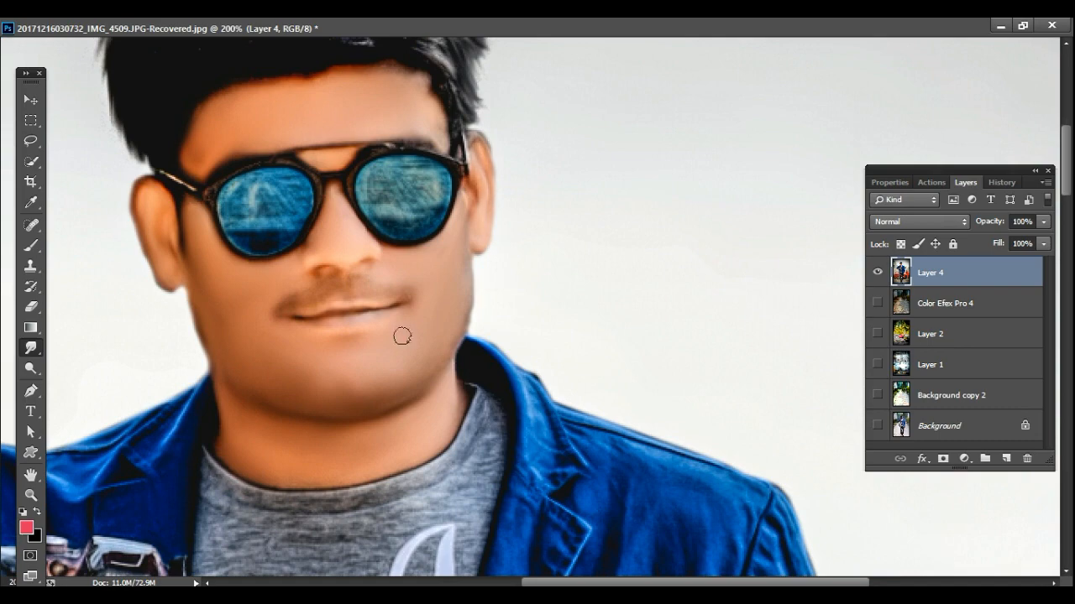
scroll(428, 116, down, 3)
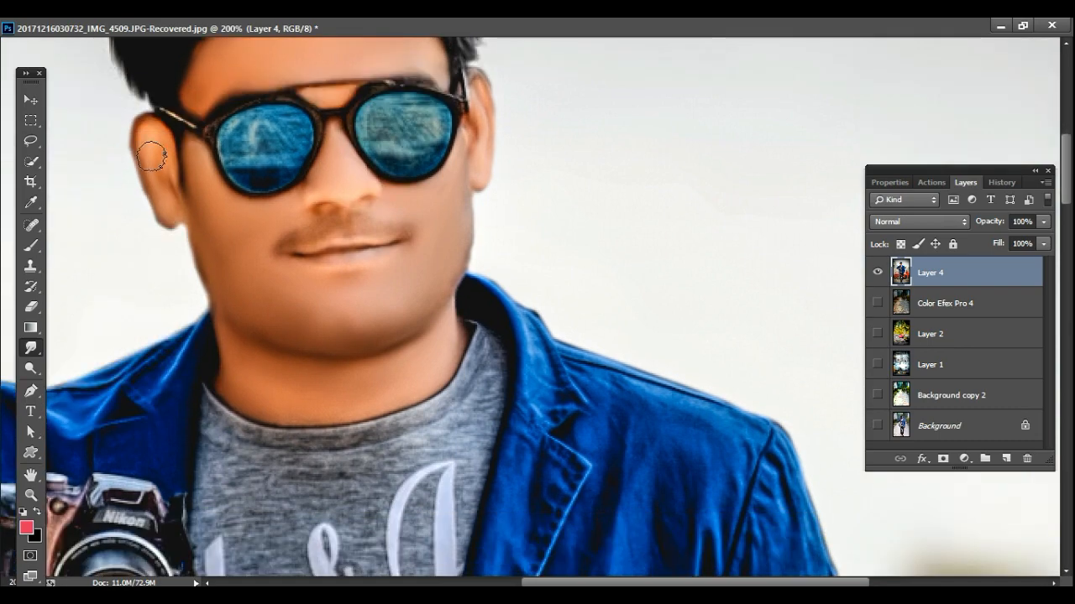
alt+click(156, 161)
alt+click(157, 161)
Smooth the skin on both of the man's hands with the Smudge tool at 16% strength.
ctrl+click(480, 364)
ctrl+click(480, 364)
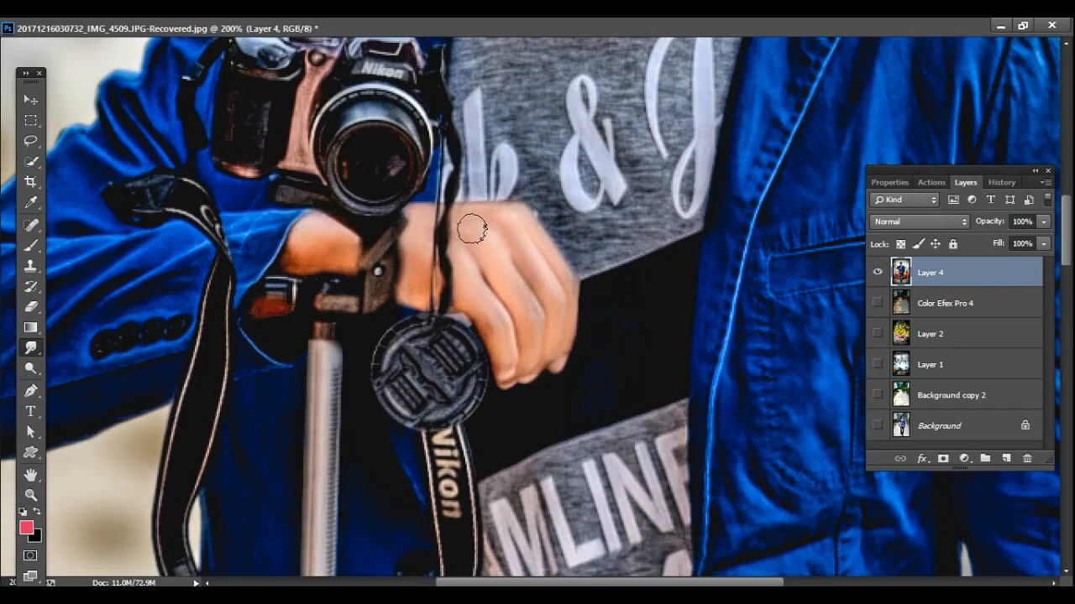
drag(417, 264, 252, 67)
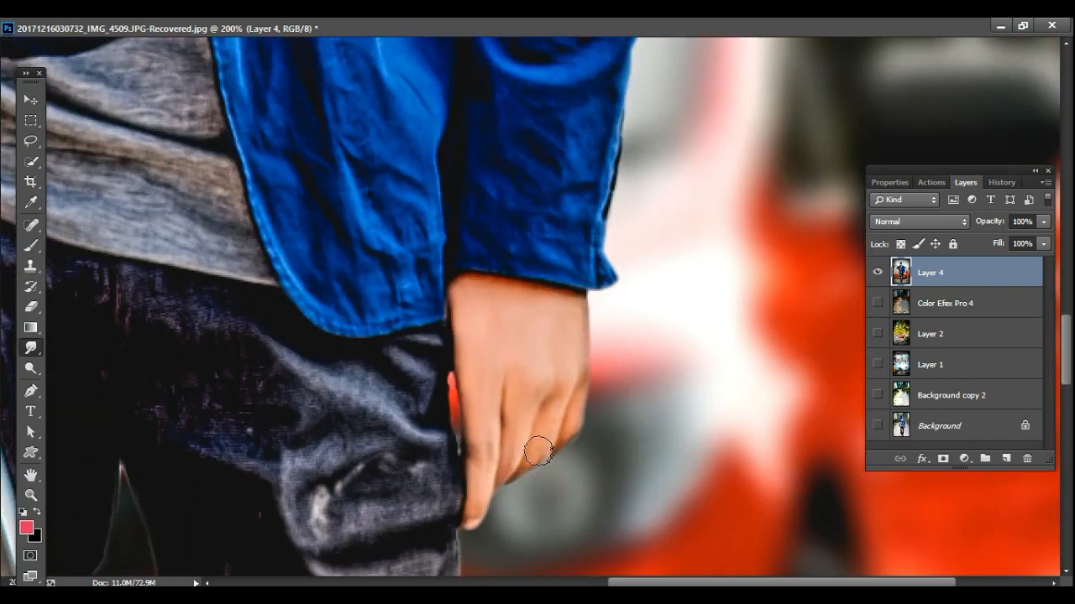
Delete the unused layers between Layer 4 and Background, and make the Background layer visible.
key(z)
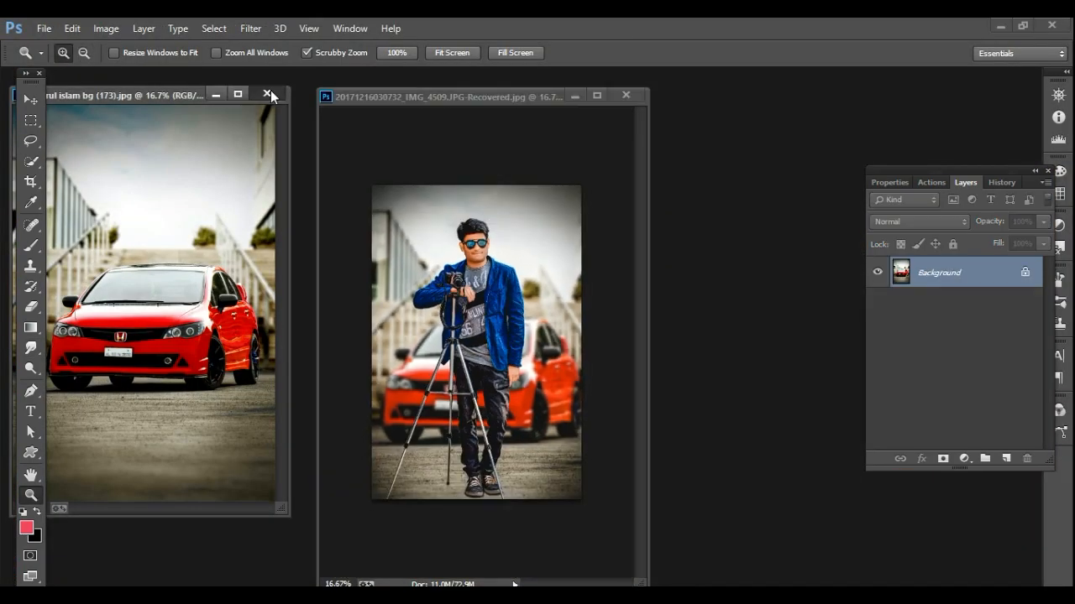
click(944, 307)
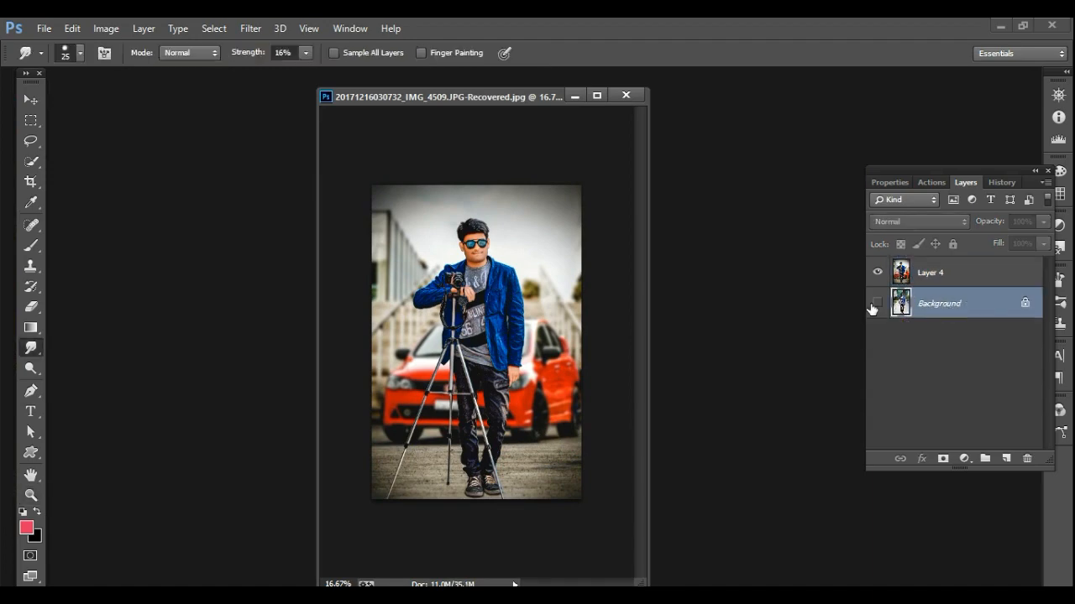
click(877, 302)
Open Layer 4 in Viveza 2 and add a control point on the face with Brightness 9%, Contrast -17% and Saturation -10%.
click(936, 275)
click(250, 28)
mouse_move(361, 433)
click(504, 506)
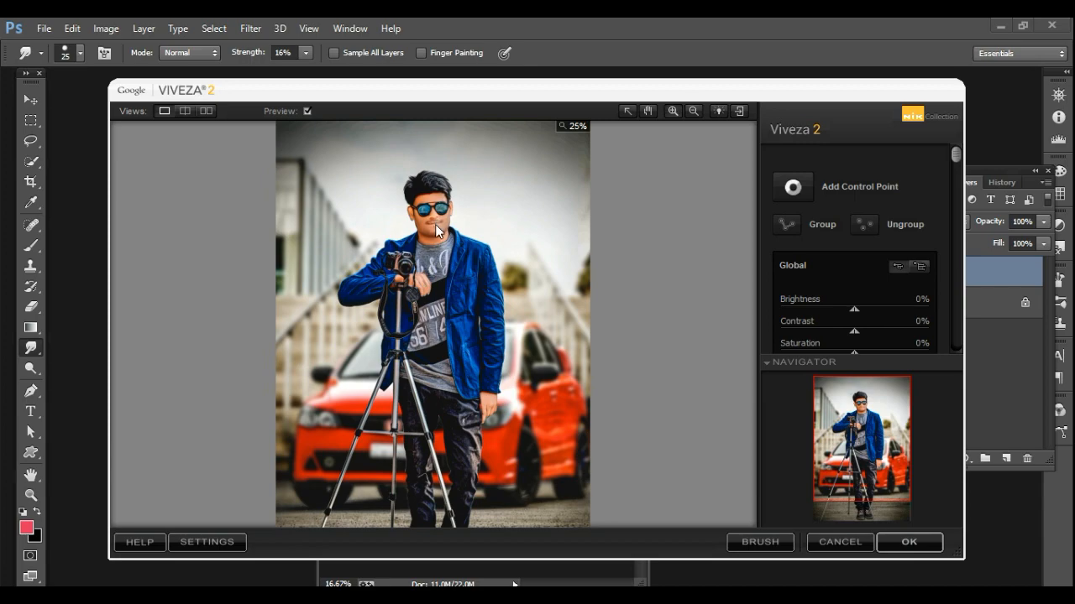
key(ctrl+plus)
key(ctrl+plus)
click(792, 186)
click(437, 310)
drag(498, 323, 490, 335)
drag(498, 347, 493, 347)
Add a second Viveza 2 control point on the man's lowered hand and adjust it.
click(537, 362)
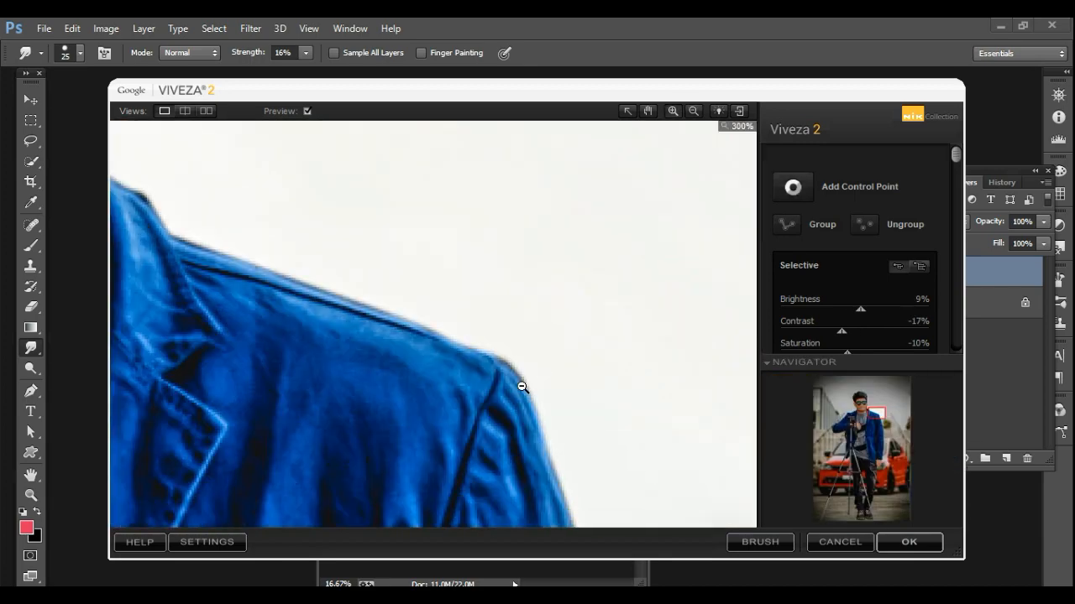
click(523, 387)
drag(454, 441, 424, 167)
drag(478, 503, 492, 249)
key(ctrl+shift+a)
click(451, 410)
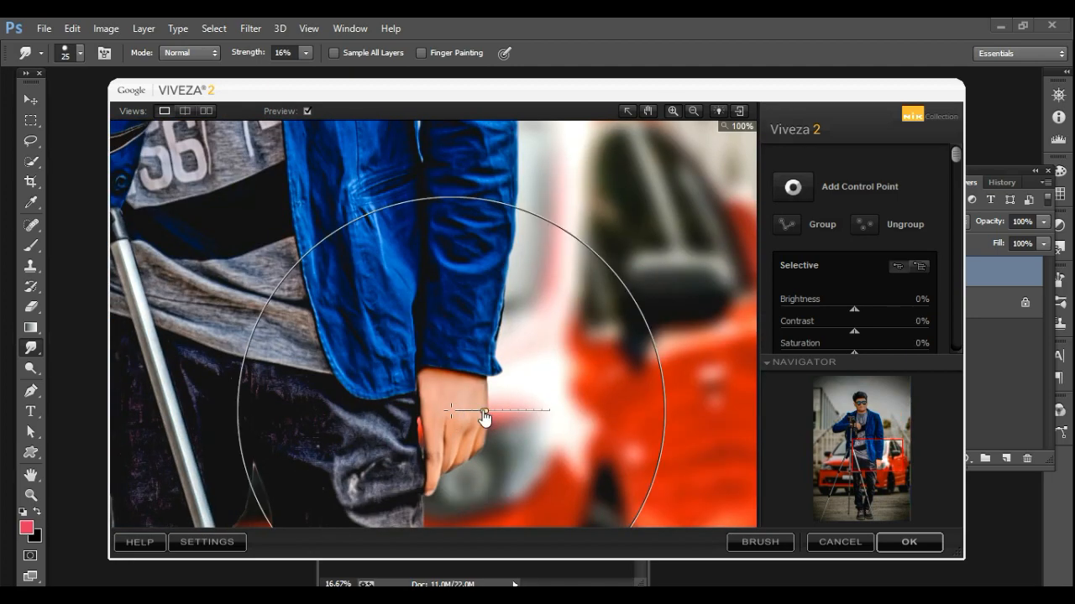
drag(484, 417, 463, 420)
Apply the Viveza 2 adjustments and merge the resulting Nik Collection layer down into Layer 4.
click(891, 548)
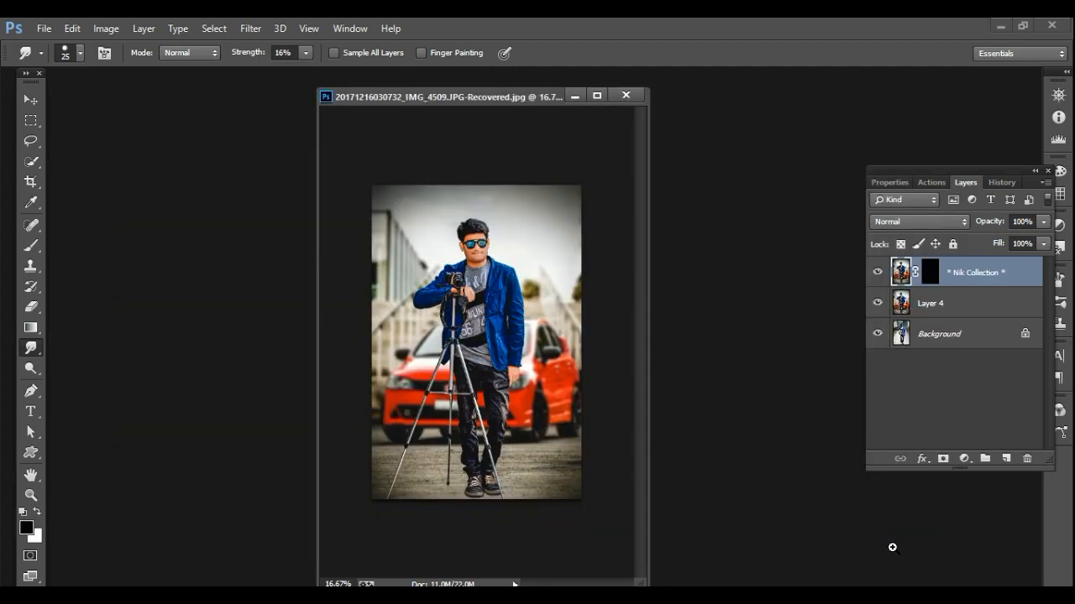
right_click(921, 273)
click(655, 434)
Open logo.png and bring the logo into the photo as a new layer above Layer 4.
double_click(107, 169)
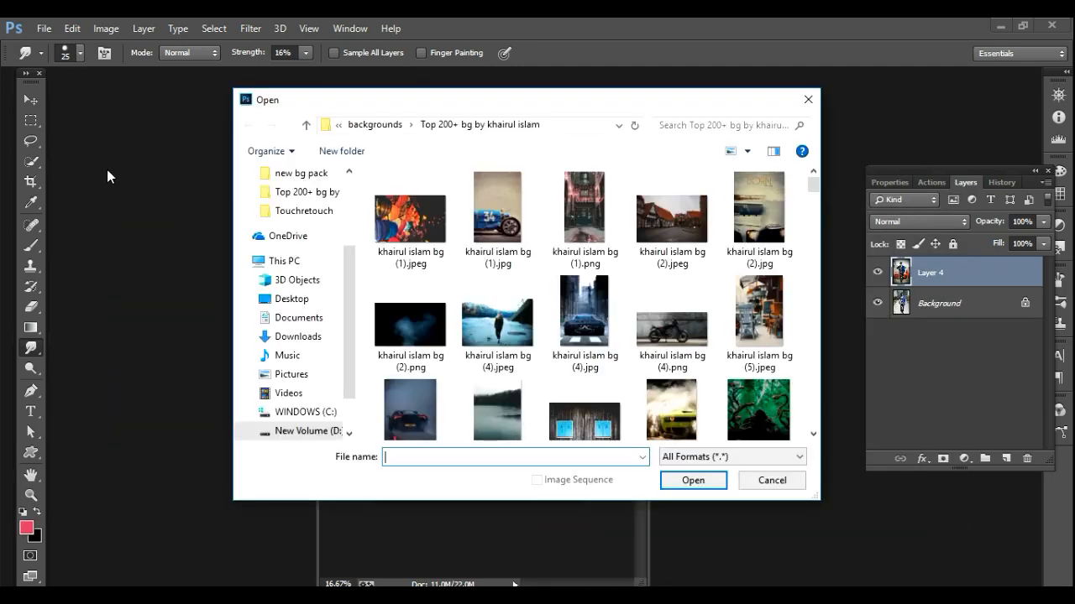
scroll(320, 192, up, 1)
click(286, 172)
click(751, 192)
click(692, 480)
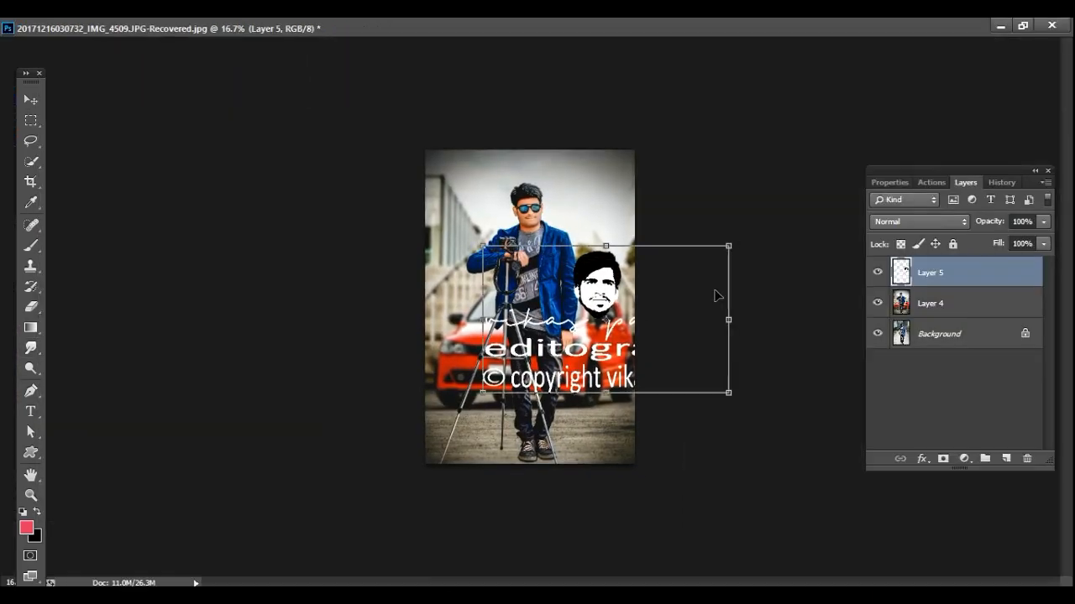
Scale the logo down into the photo's lower-right corner and merge it into Layer 4.
drag(728, 246, 615, 456)
key(Return)
right_click(617, 458)
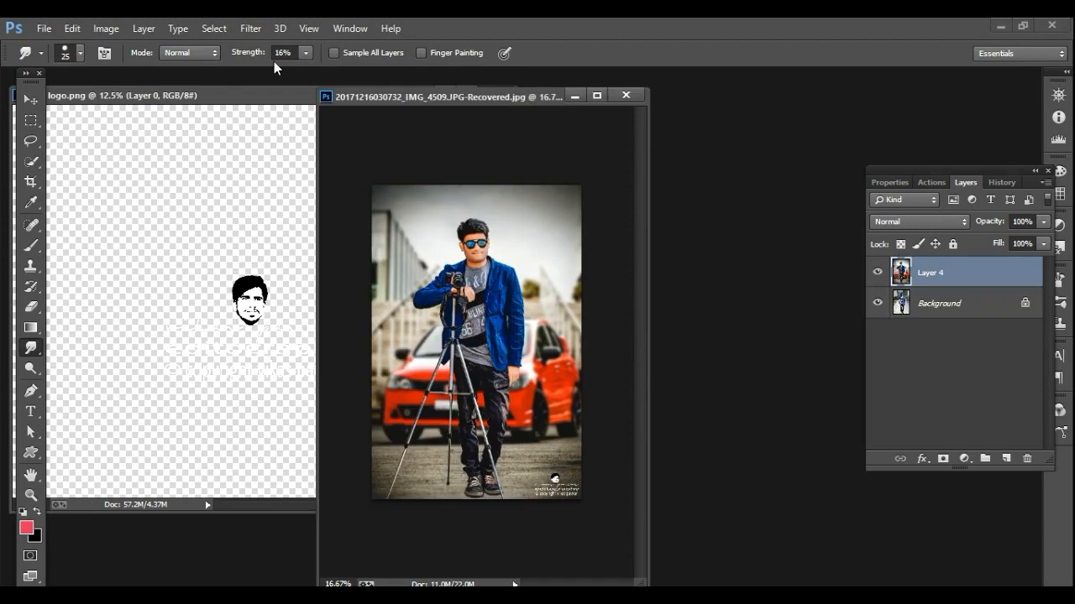
Apply a plug-in filter to the merged Layer 4 and remove the Background layer.
click(250, 27)
mouse_move(275, 418)
click(473, 448)
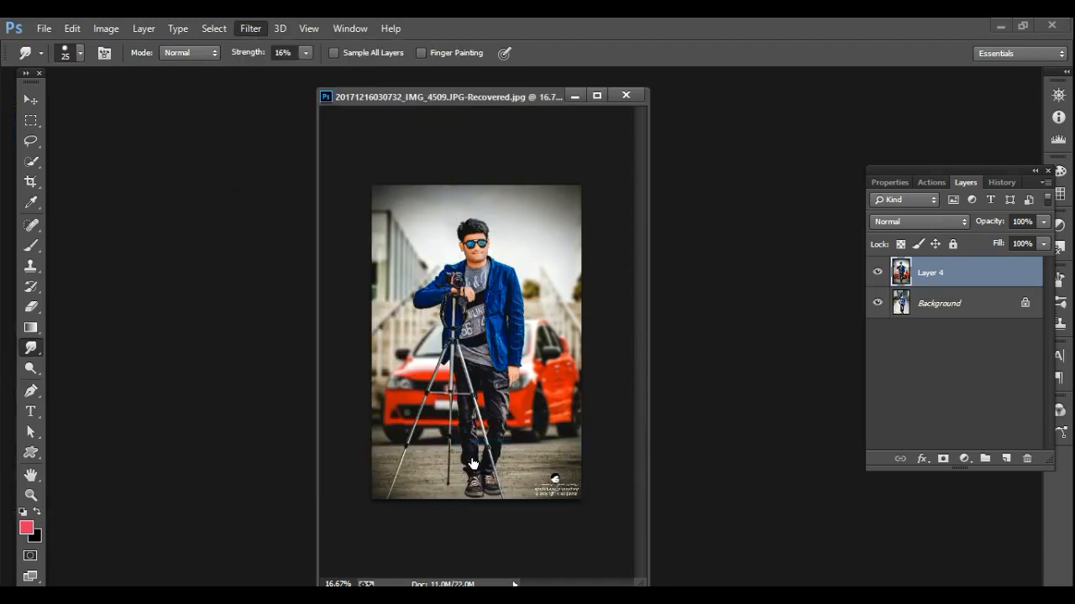
drag(556, 172, 557, 338)
key(Return)
Flatten the image into a single Background layer, dismissing the PSD save.
key(ctrl+shift+s)
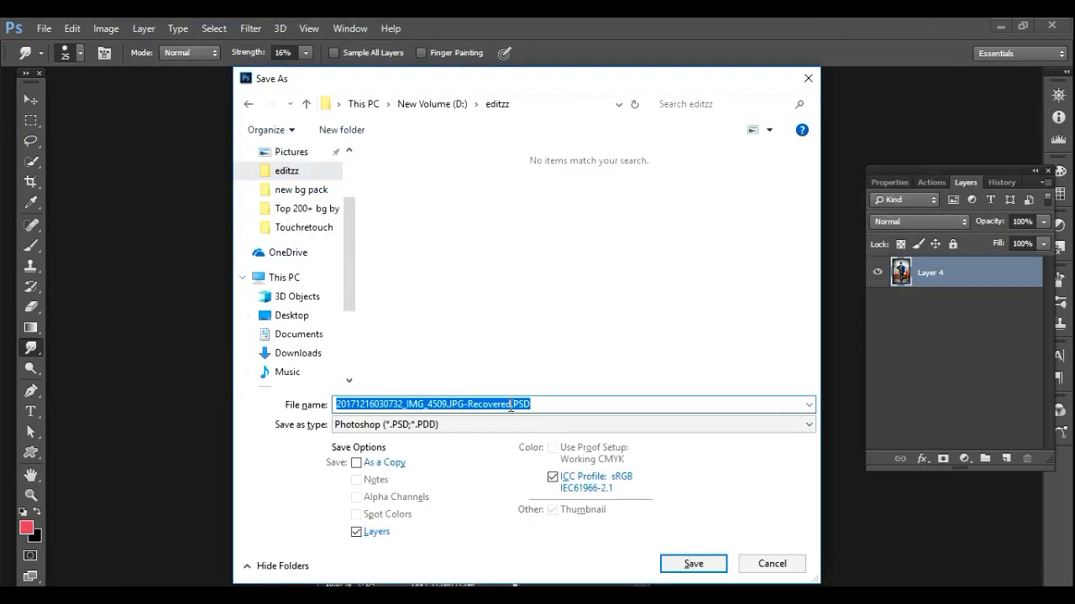
click(771, 563)
right_click(930, 273)
click(650, 497)
key(ctrl+shift+s)
drag(511, 405, 434, 410)
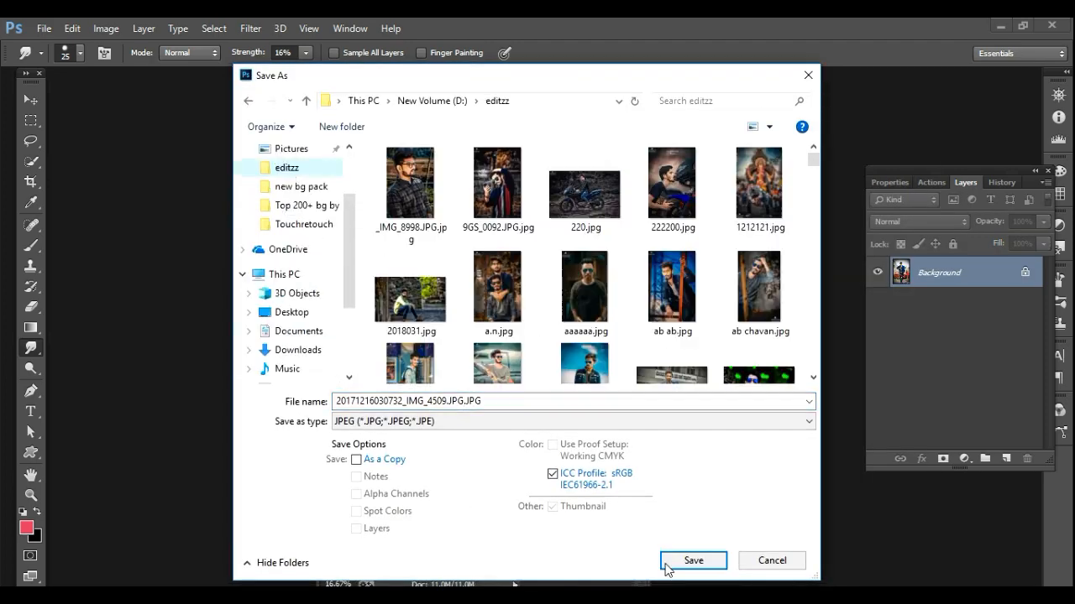
click(692, 563)
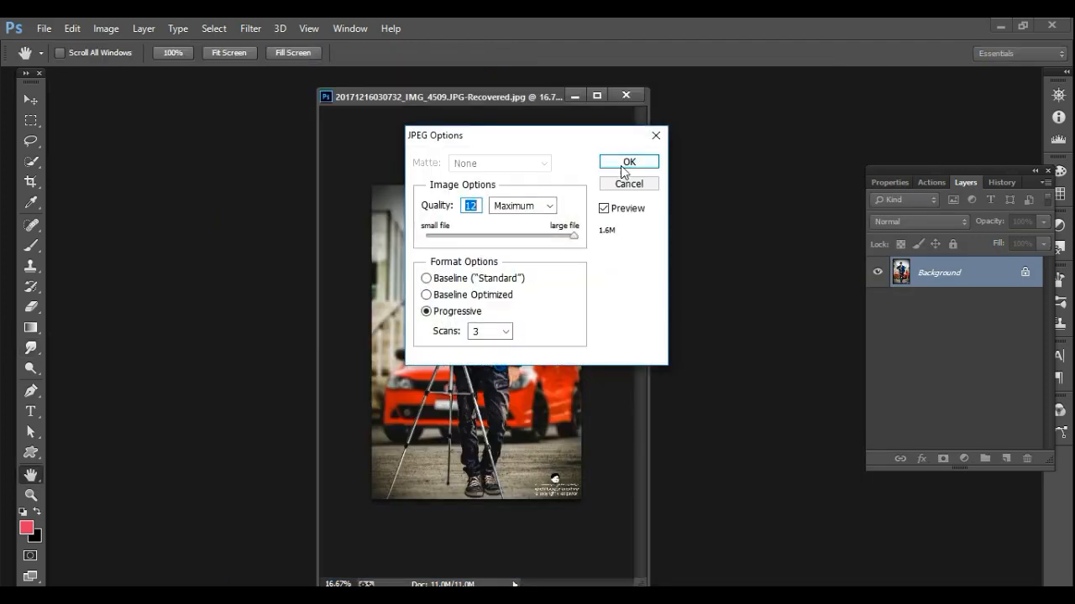
click(629, 163)
Save a second JPEG copy under a shortened file name in the new documents pic folder at quality 12 (Maximum).
key(ctrl+shift+s)
drag(510, 405, 488, 409)
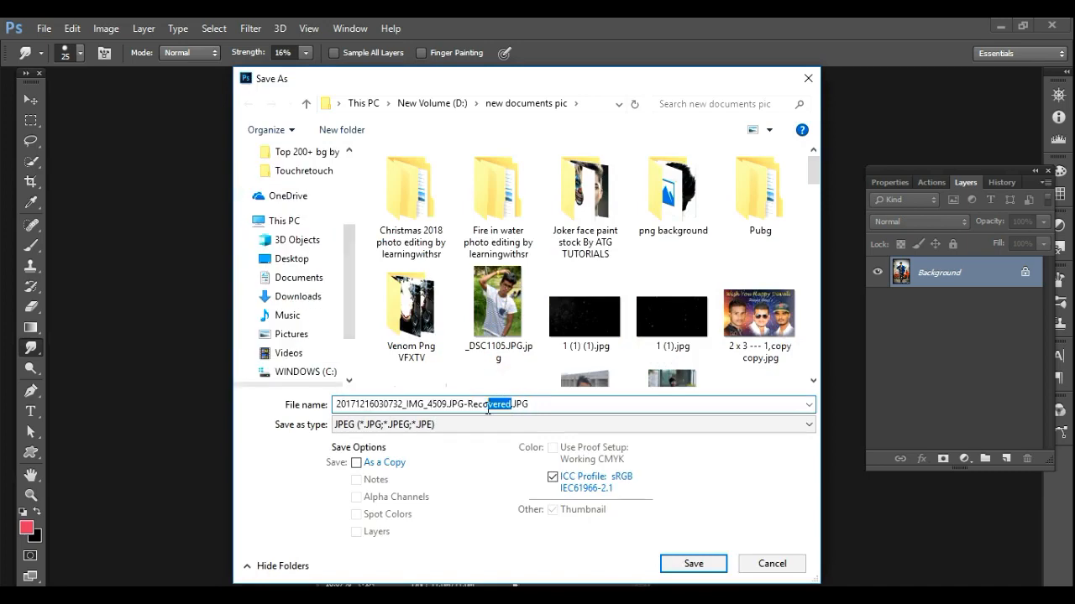
click(693, 563)
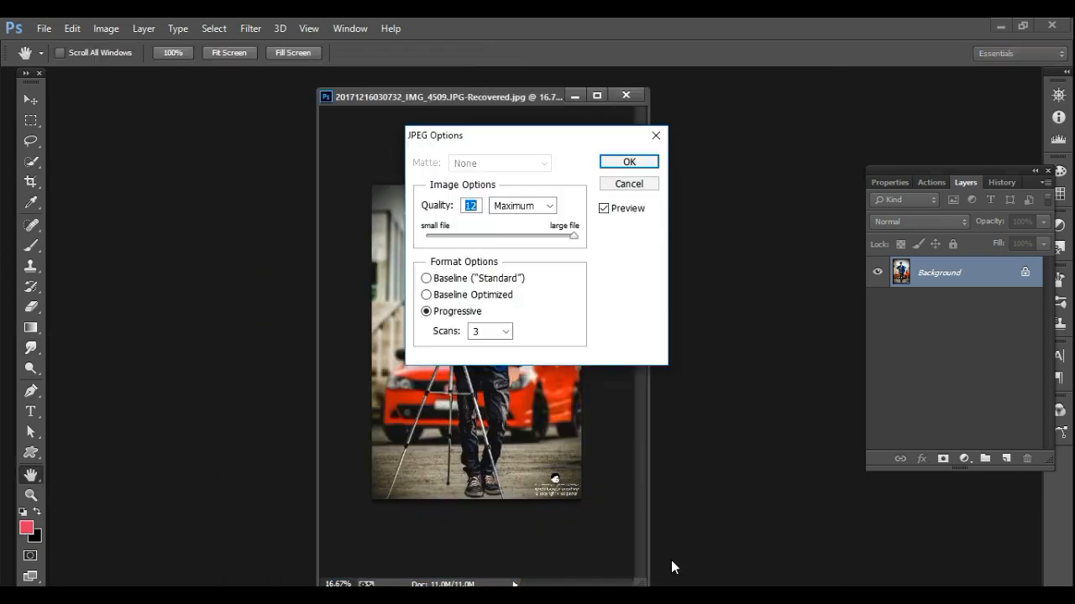
click(626, 163)
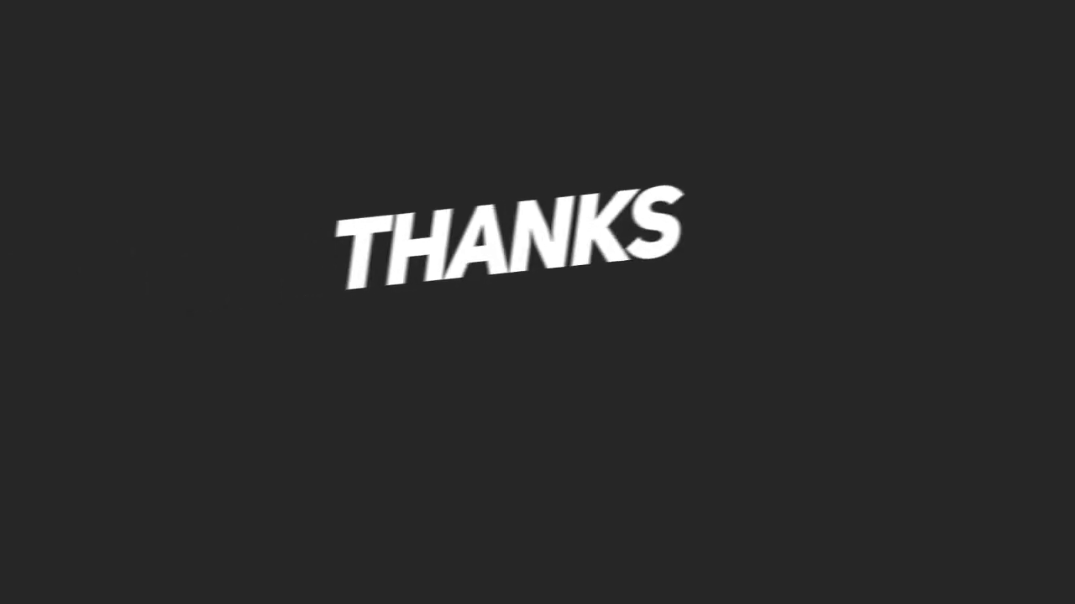